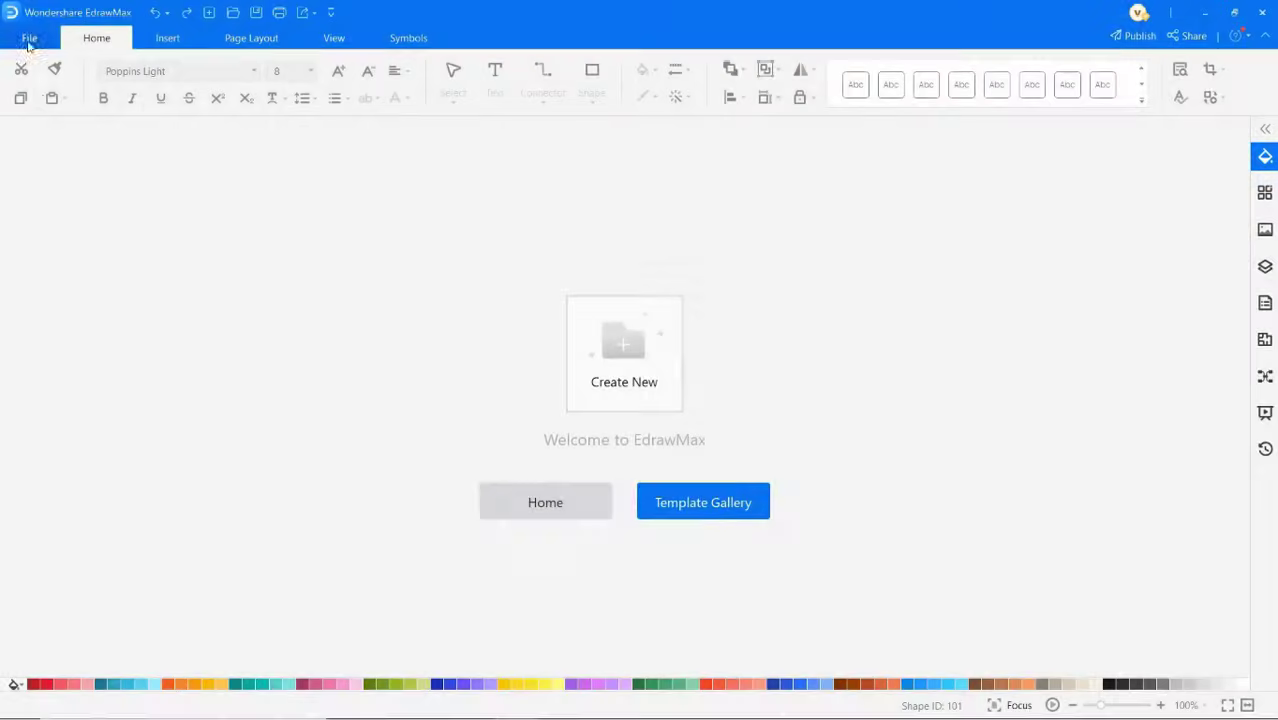
# Create a blank UML Modeling drawing from the Software Development templates.
pyautogui.click(29, 40)
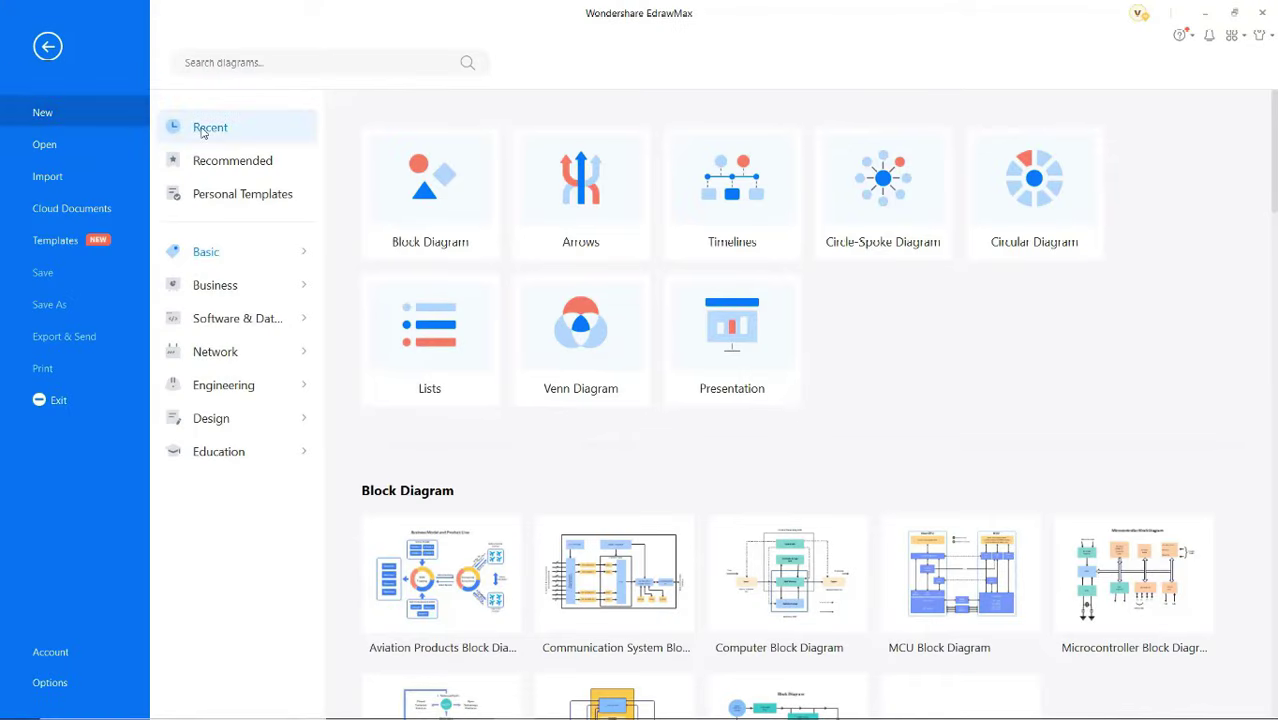
pyautogui.click(224, 316)
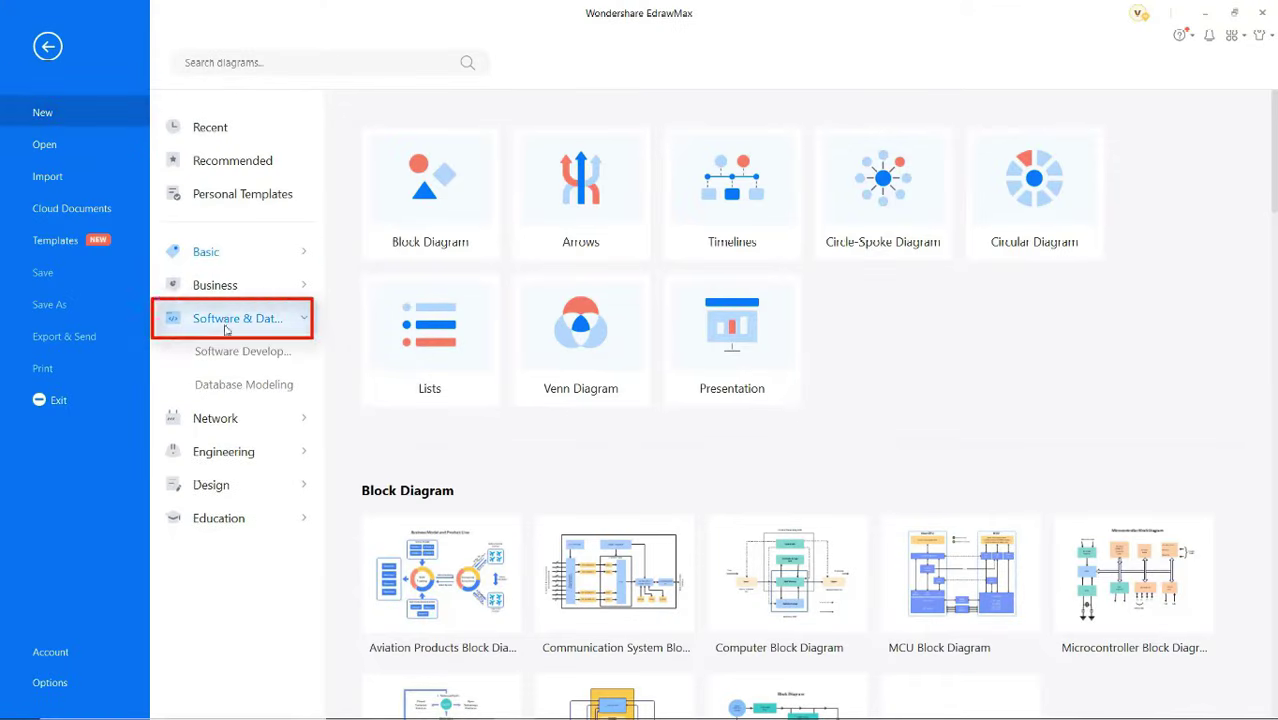
pyautogui.click(229, 354)
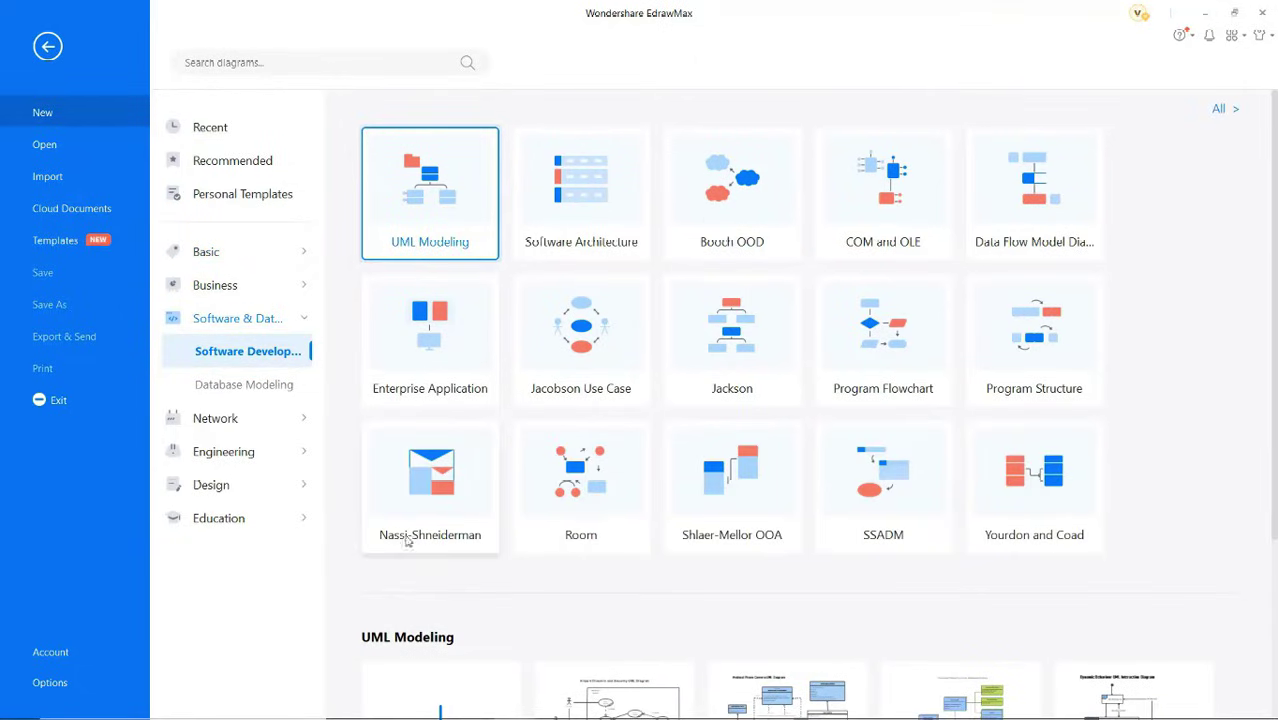
pyautogui.scroll(-1, 410, 580)
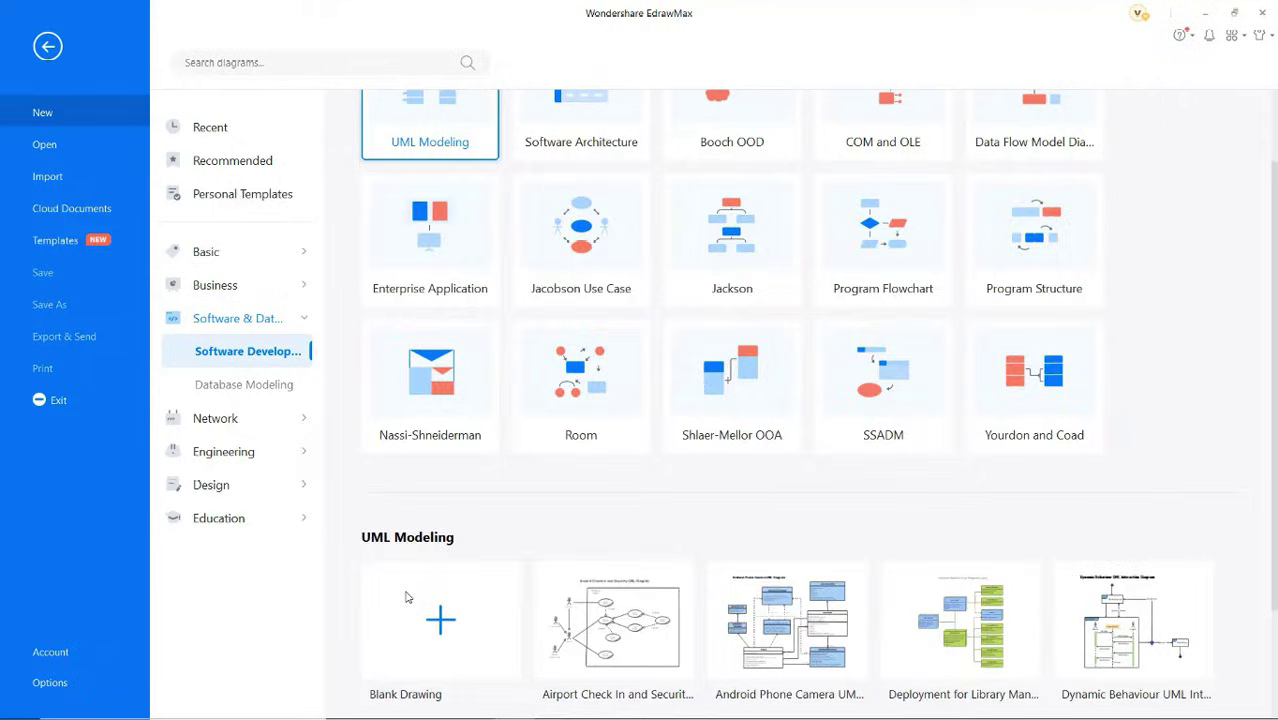
pyautogui.click(406, 597)
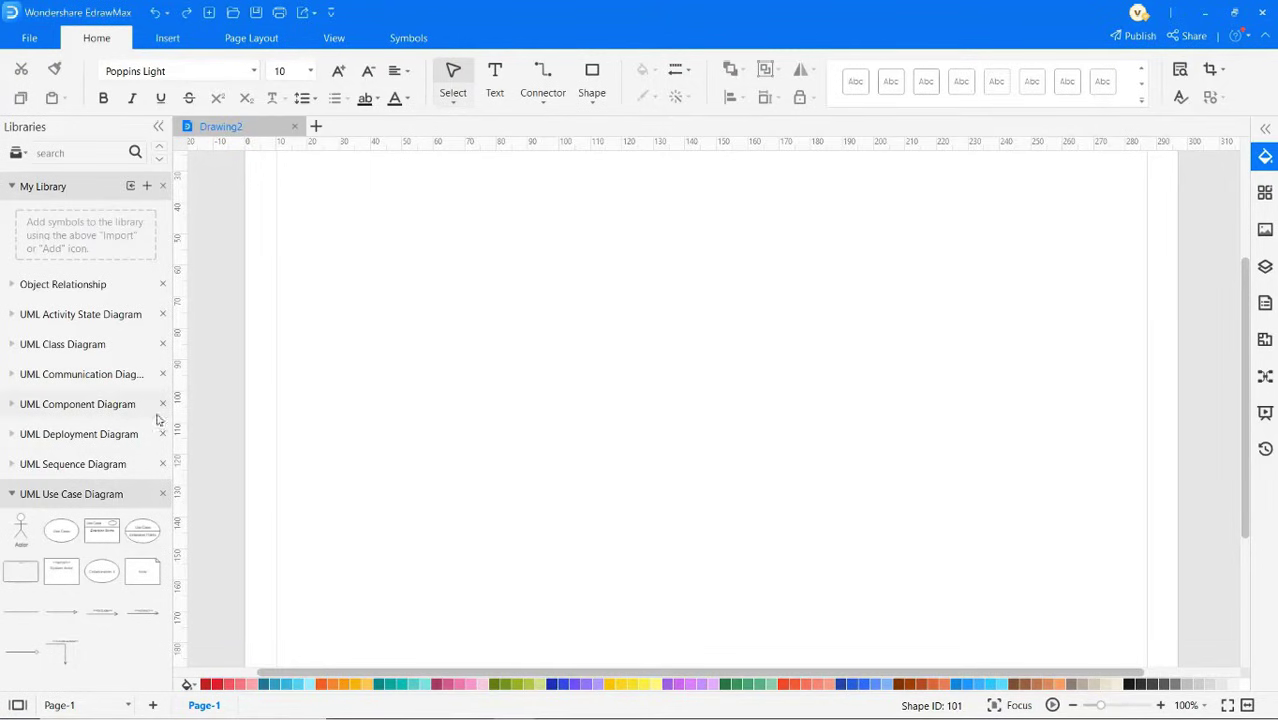
# Place a swimlane from the UML Activity State Diagram library and extend it to three lanes.
pyautogui.click(82, 318)
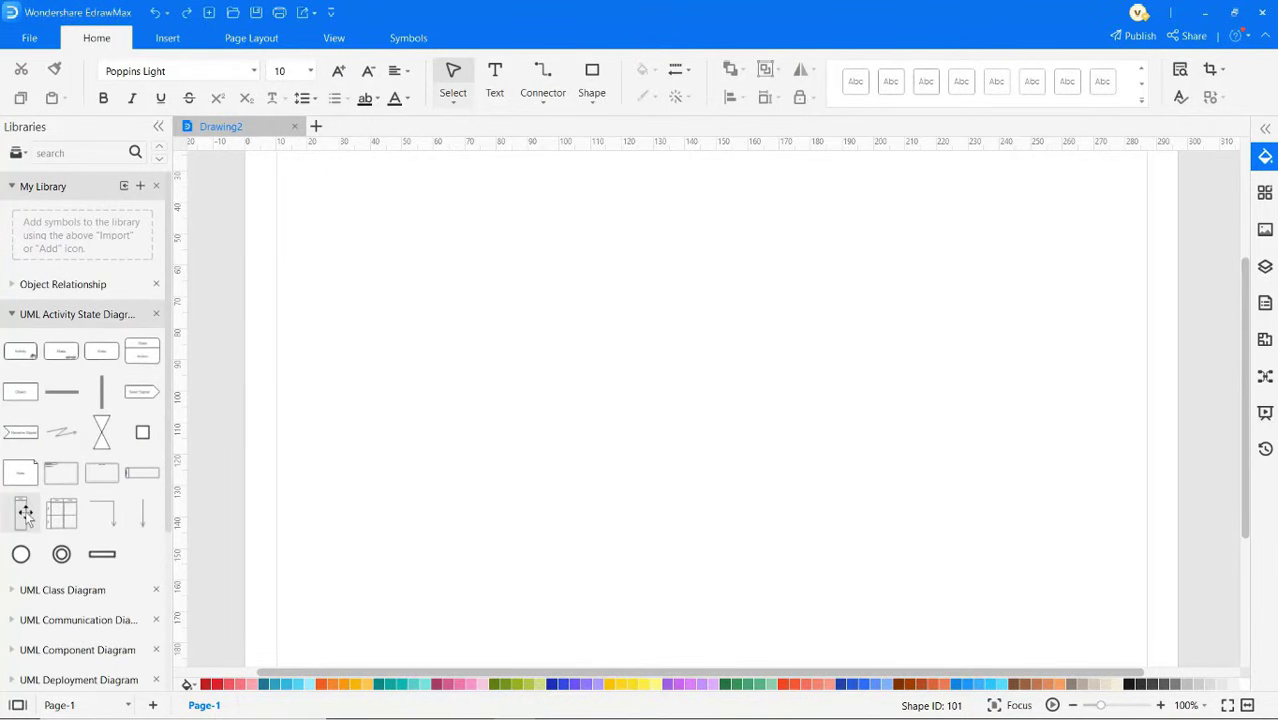
pyautogui.moveTo(21, 512); pyautogui.dragTo(388, 409)
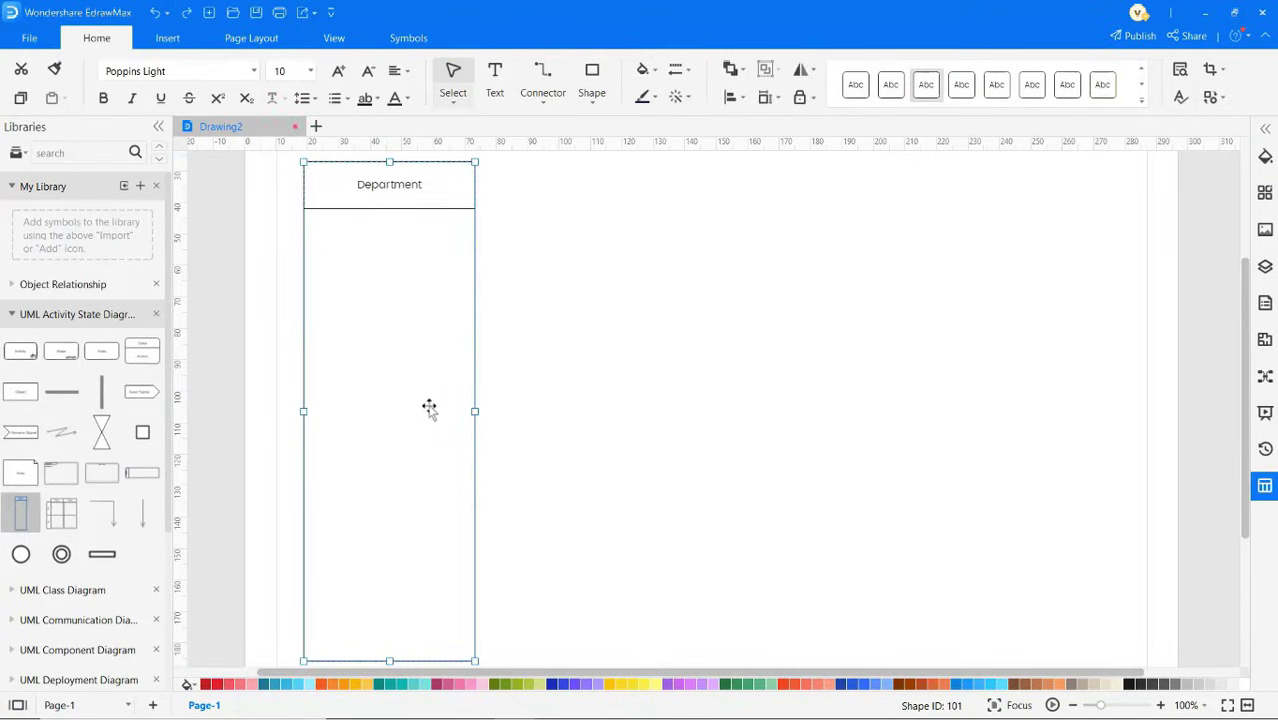
pyautogui.moveTo(475, 410); pyautogui.dragTo(935, 413)
# Name the lane headers Customer, ATM and Bank.
pyautogui.doubleClick(411, 184)
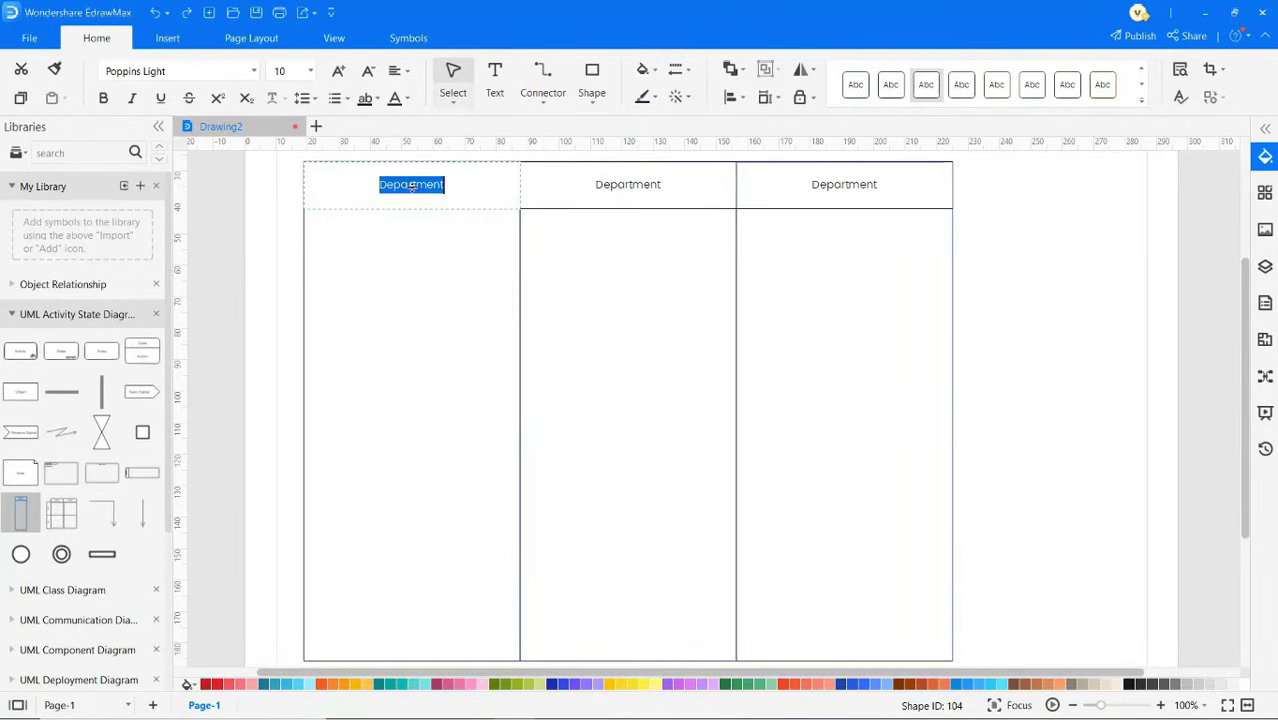
pyautogui.write('Customer')
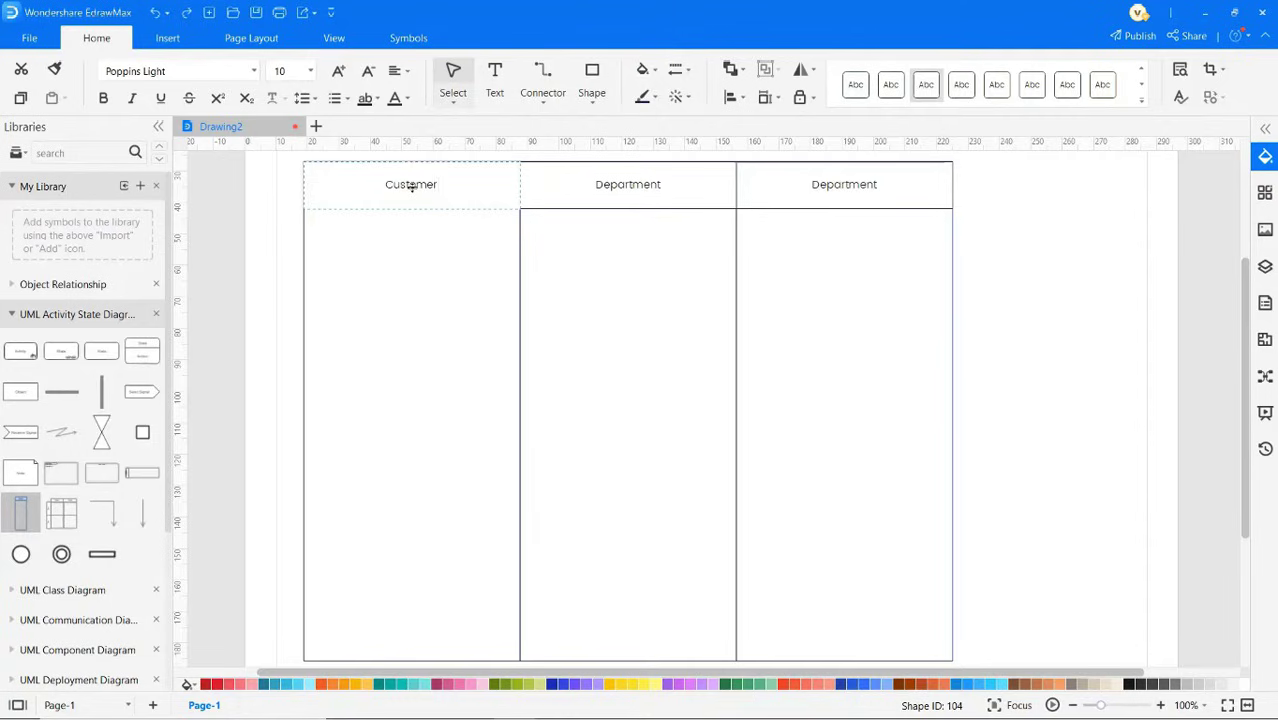
pyautogui.doubleClick(621, 185)
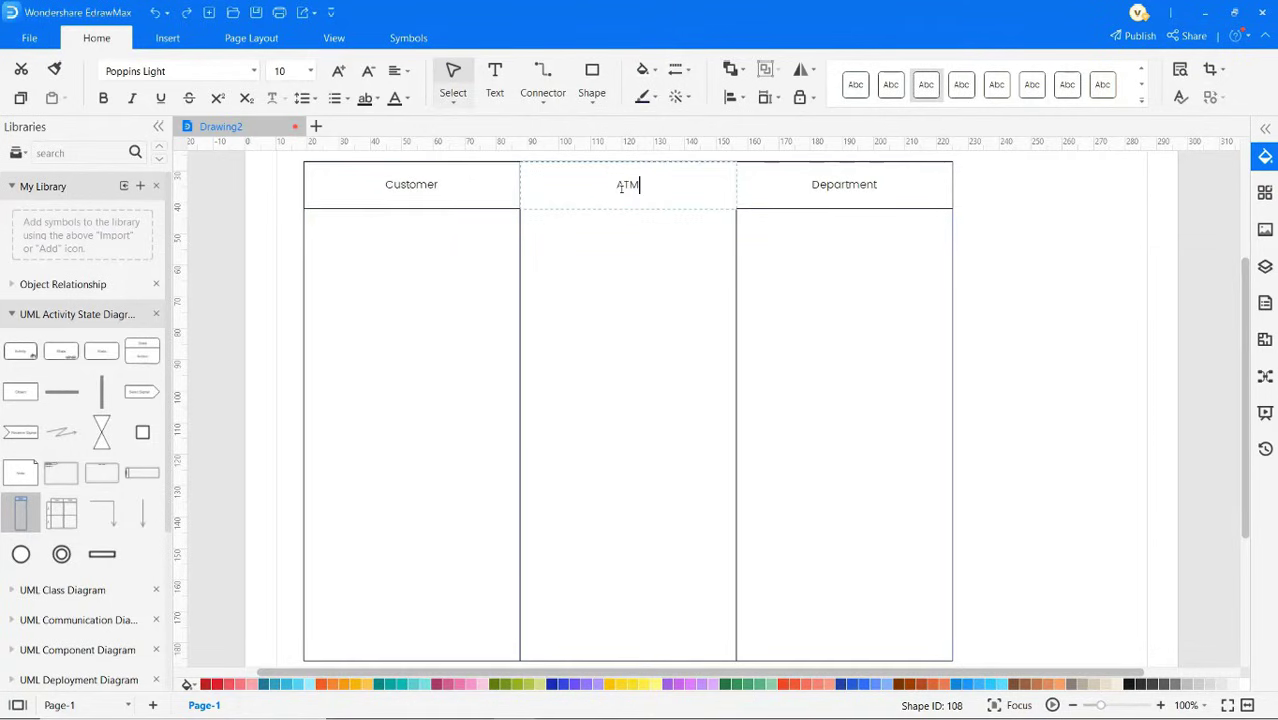
pyautogui.doubleClick(835, 185)
pyautogui.write('Bank')
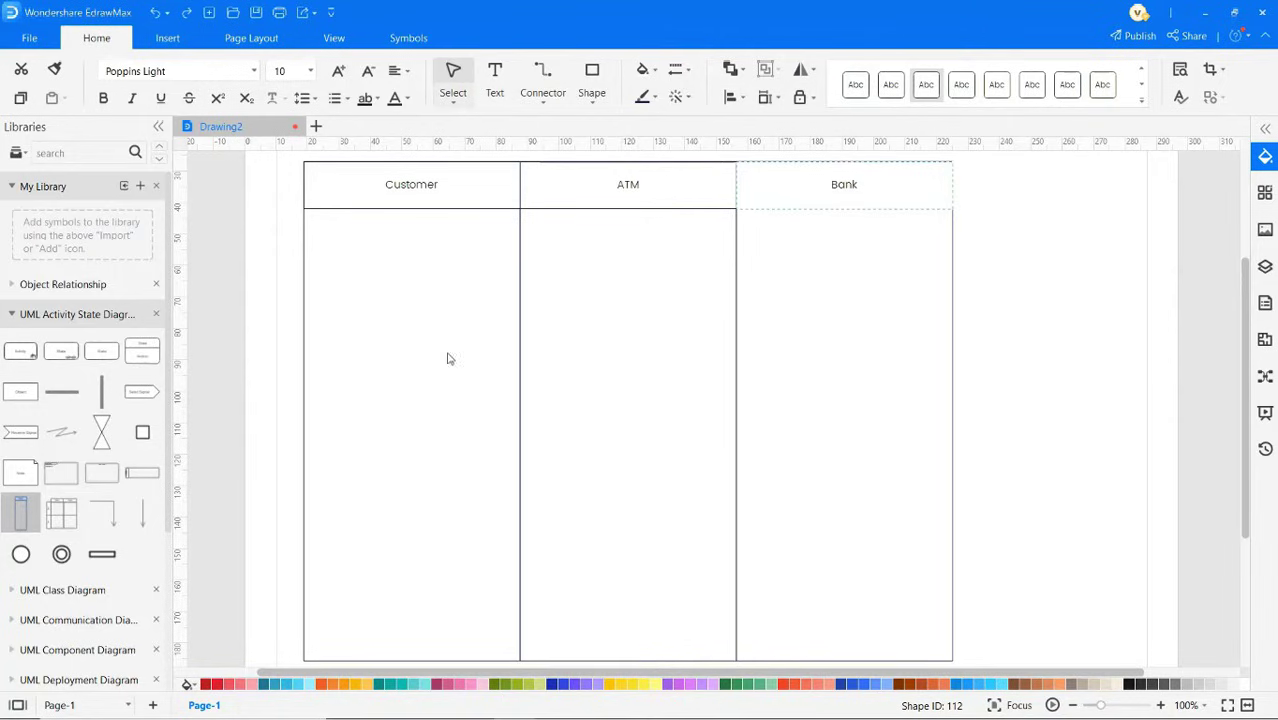
# Add a start circle and a Start Session state in Customer, and a Requesting Pin state in ATM.
pyautogui.moveTo(21, 554); pyautogui.dragTo(338, 248)
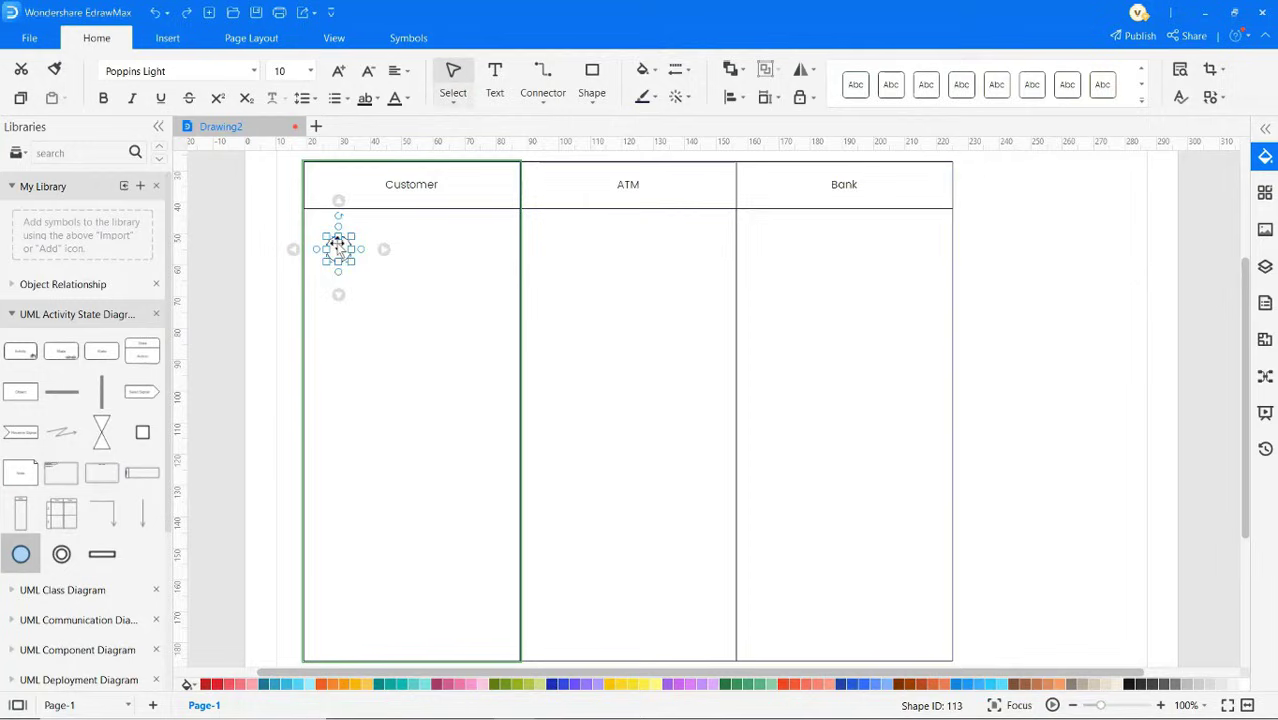
pyautogui.moveTo(92, 356); pyautogui.dragTo(436, 249)
pyautogui.doubleClick(437, 250)
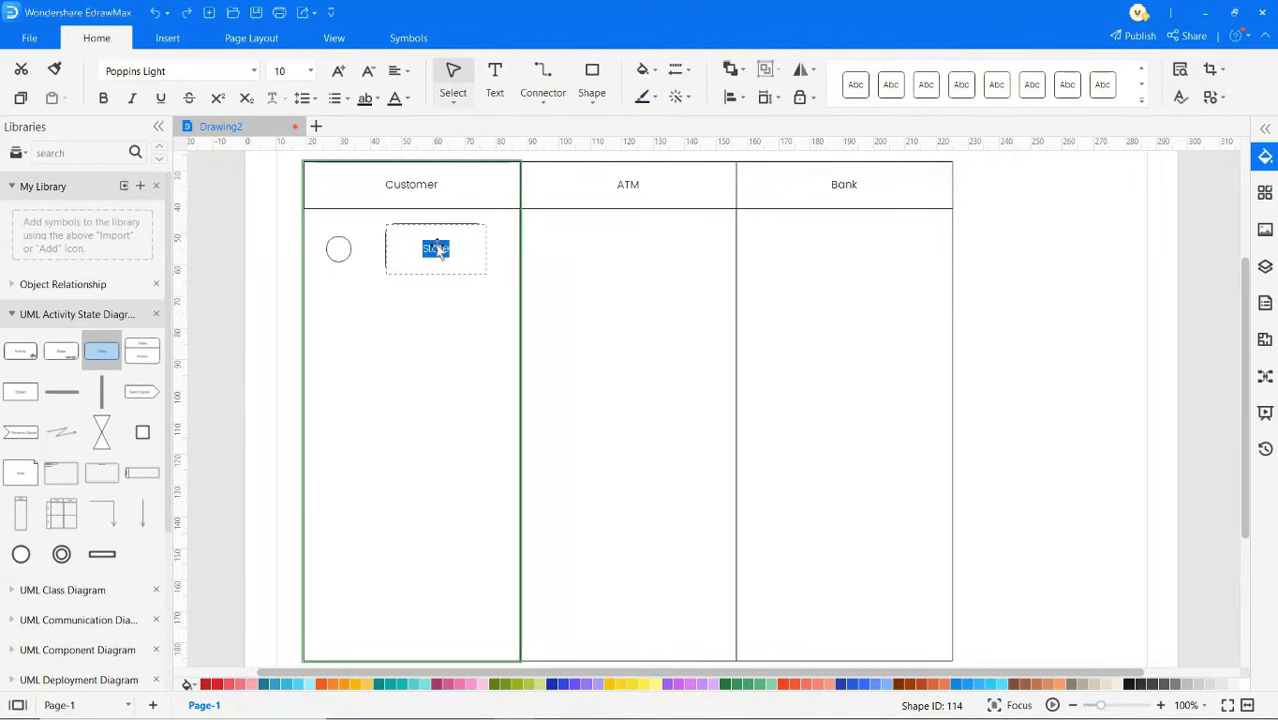
pyautogui.write('Start Session')
pyautogui.moveTo(103, 336); pyautogui.dragTo(631, 250)
pyautogui.doubleClick(631, 250)
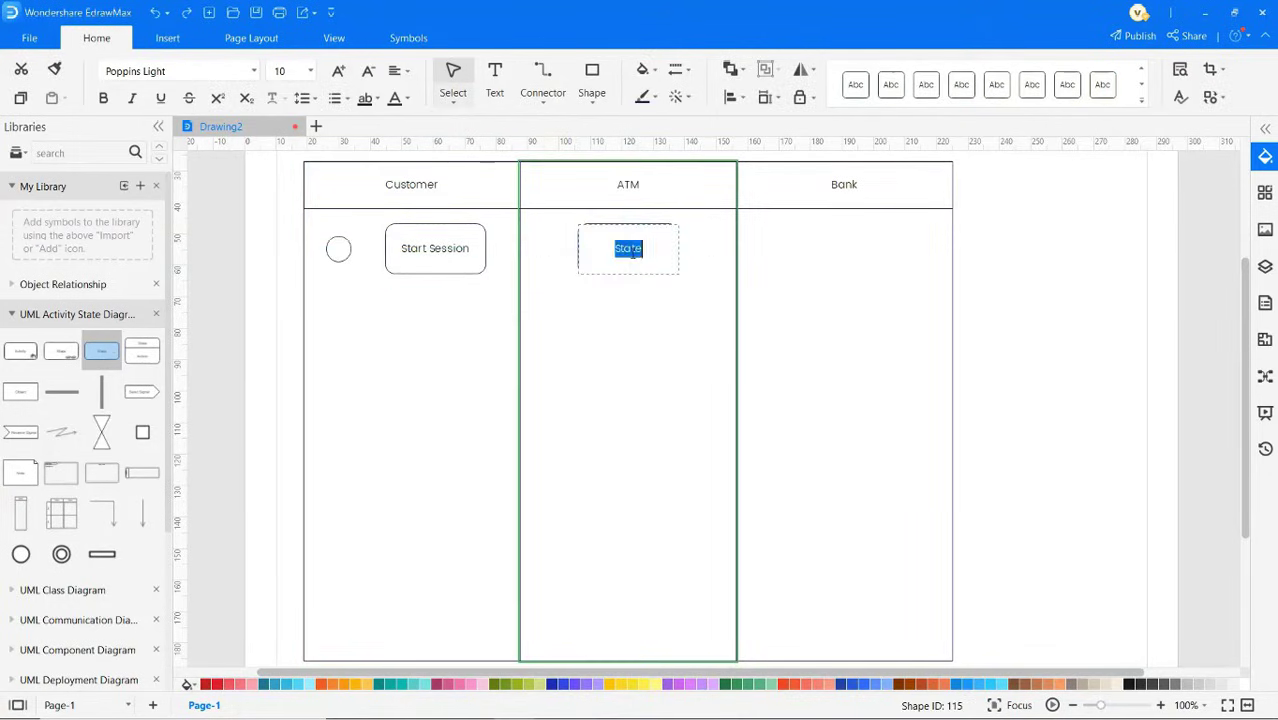
pyautogui.write('Requesting Pin')
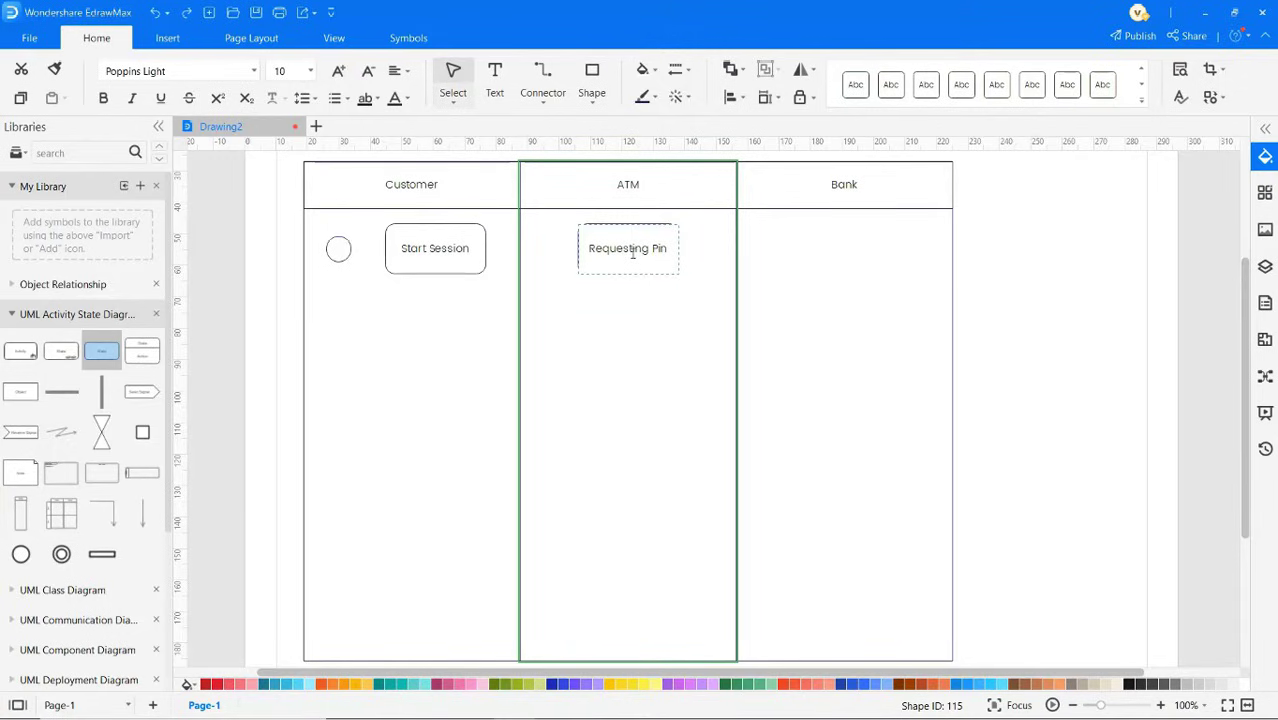
# Connect the start circle to Start Session and Start Session to Requesting Pin.
pyautogui.click(553, 106)
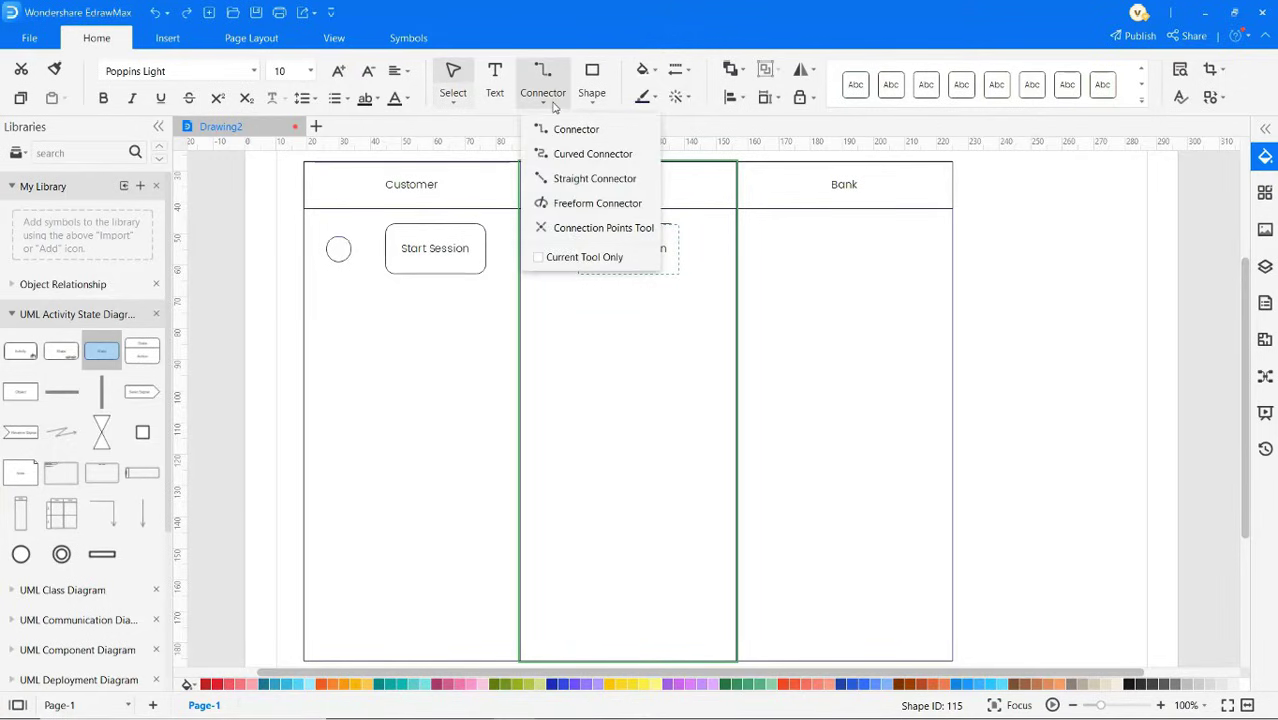
pyautogui.click(559, 133)
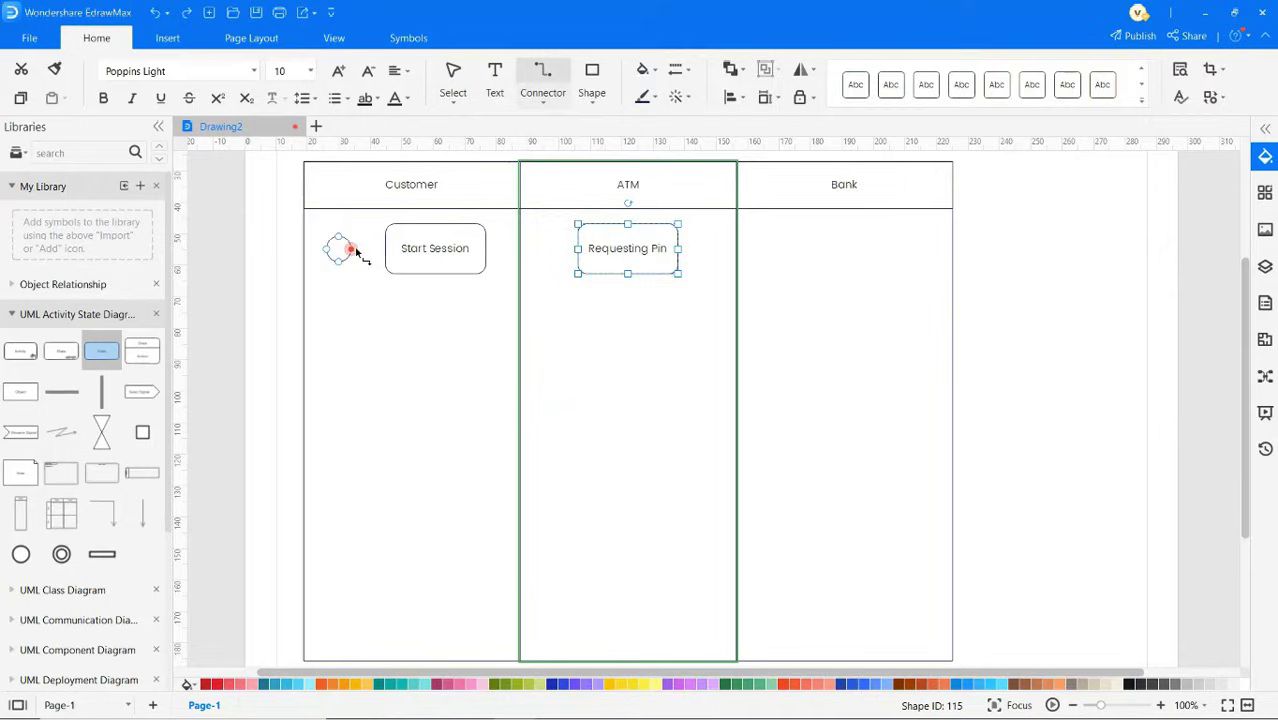
pyautogui.moveTo(352, 250); pyautogui.dragTo(385, 248)
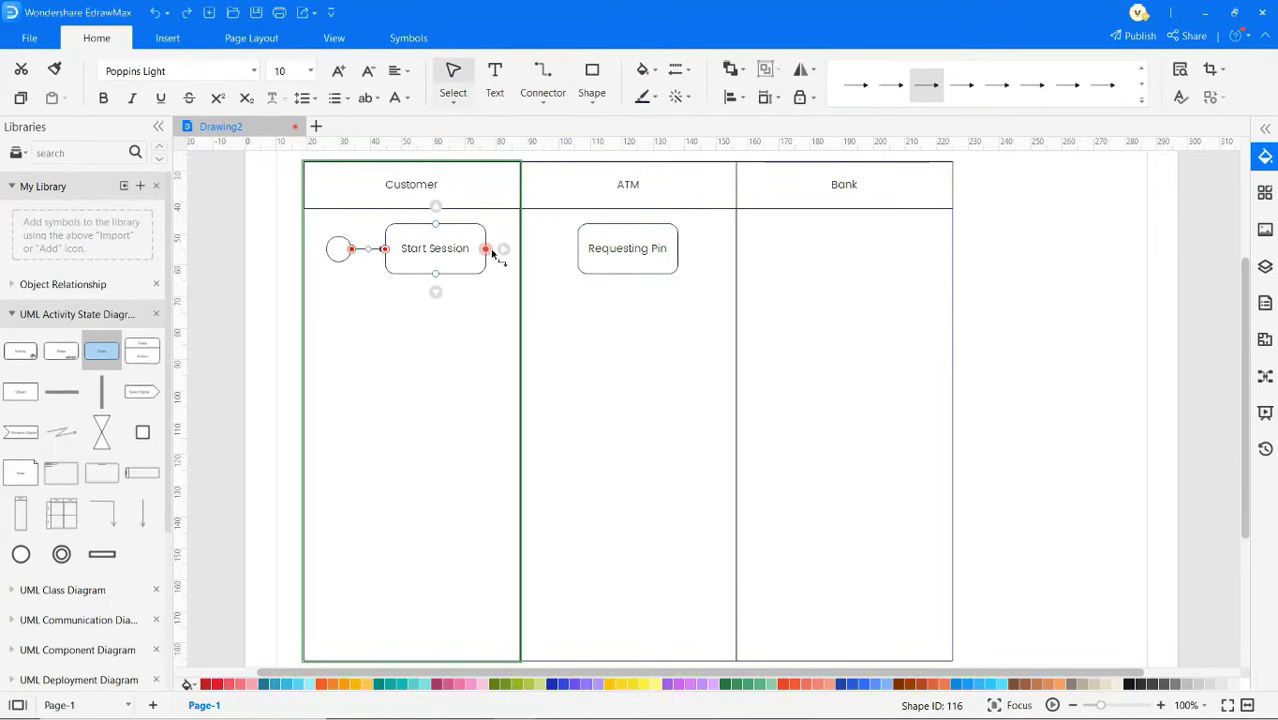
pyautogui.moveTo(491, 253); pyautogui.dragTo(577, 254)
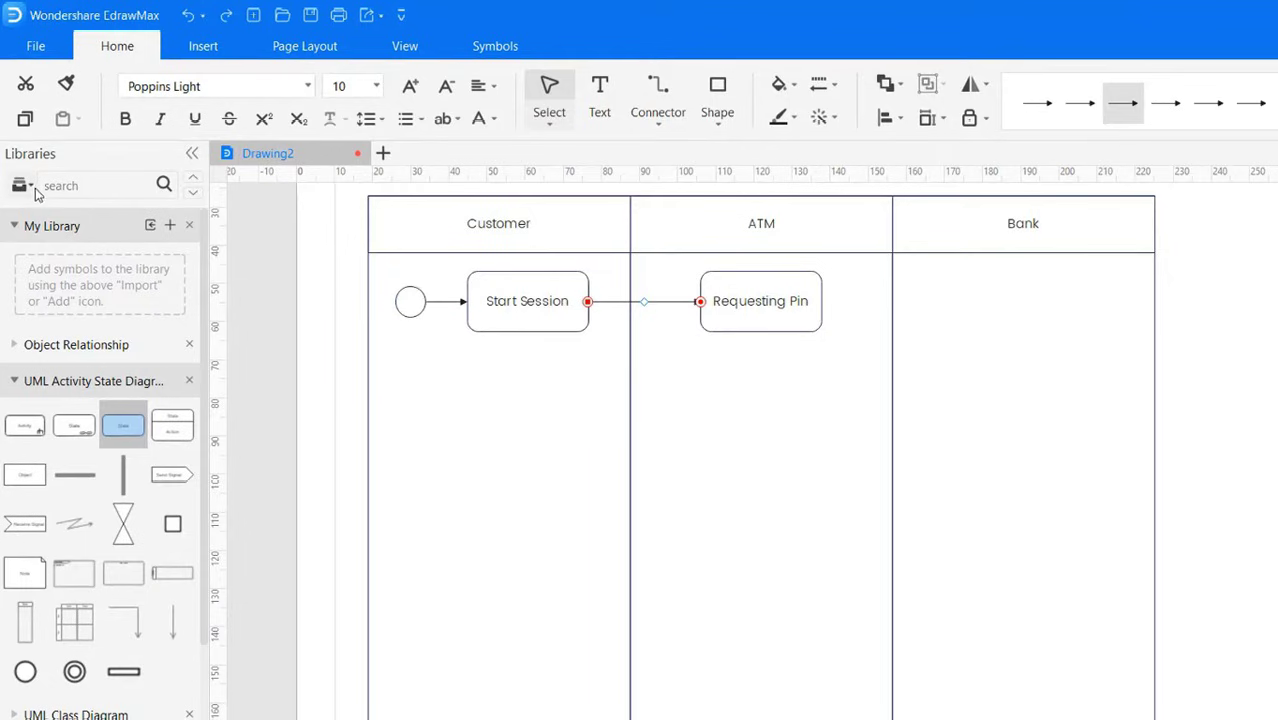
# Load Basic Drawing Shapes and place a small decision diamond below Start Session.
pyautogui.click(35, 191)
pyautogui.moveTo(90, 148)
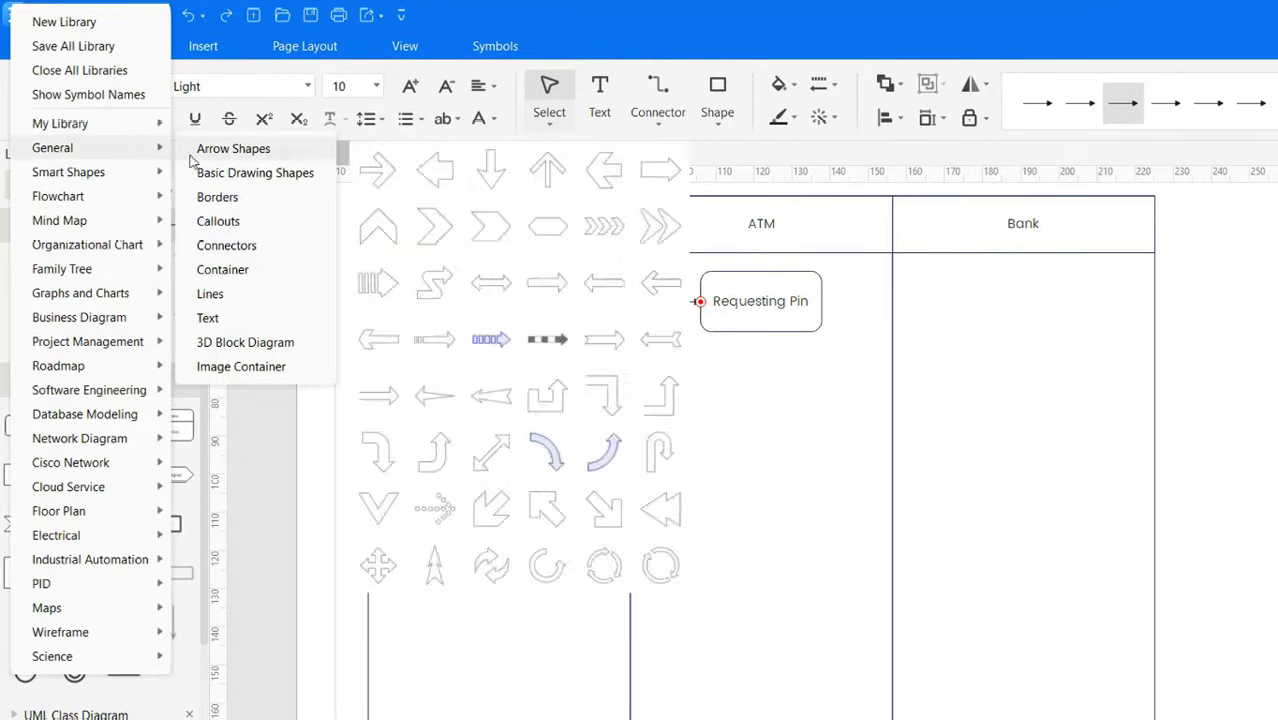
pyautogui.click(254, 173)
pyautogui.click(321, 432)
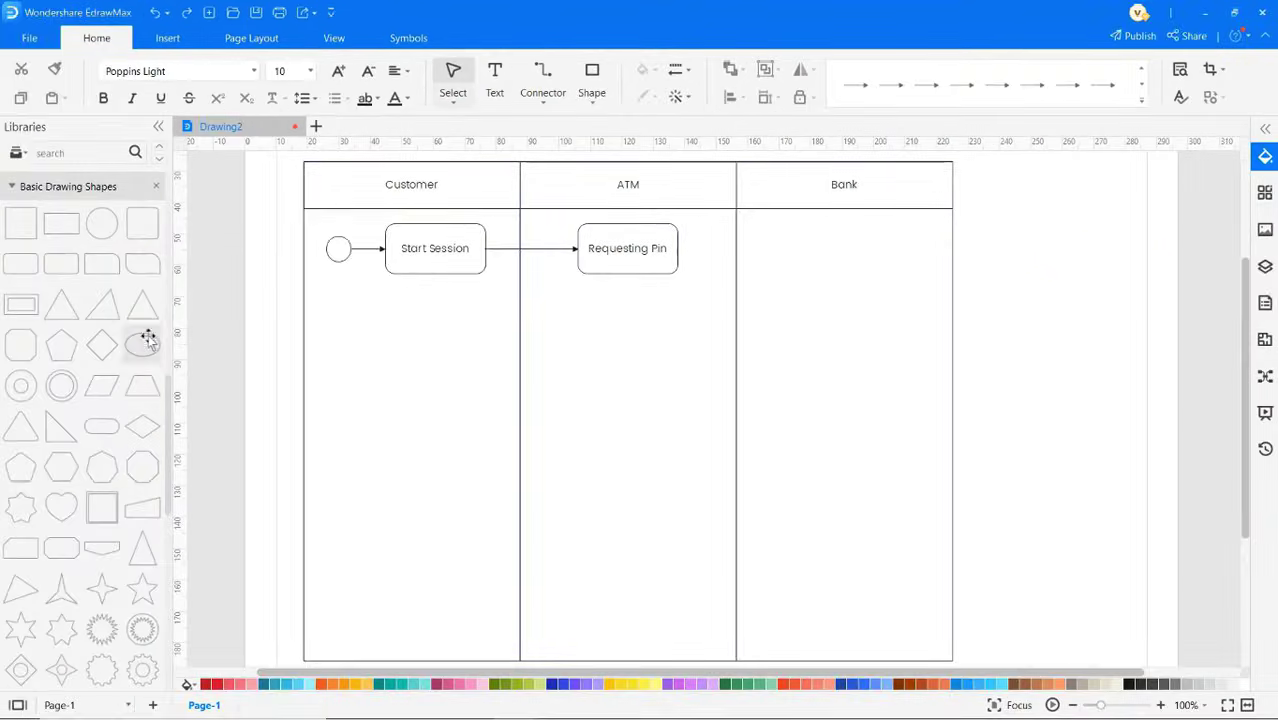
pyautogui.moveTo(120, 343); pyautogui.dragTo(411, 346)
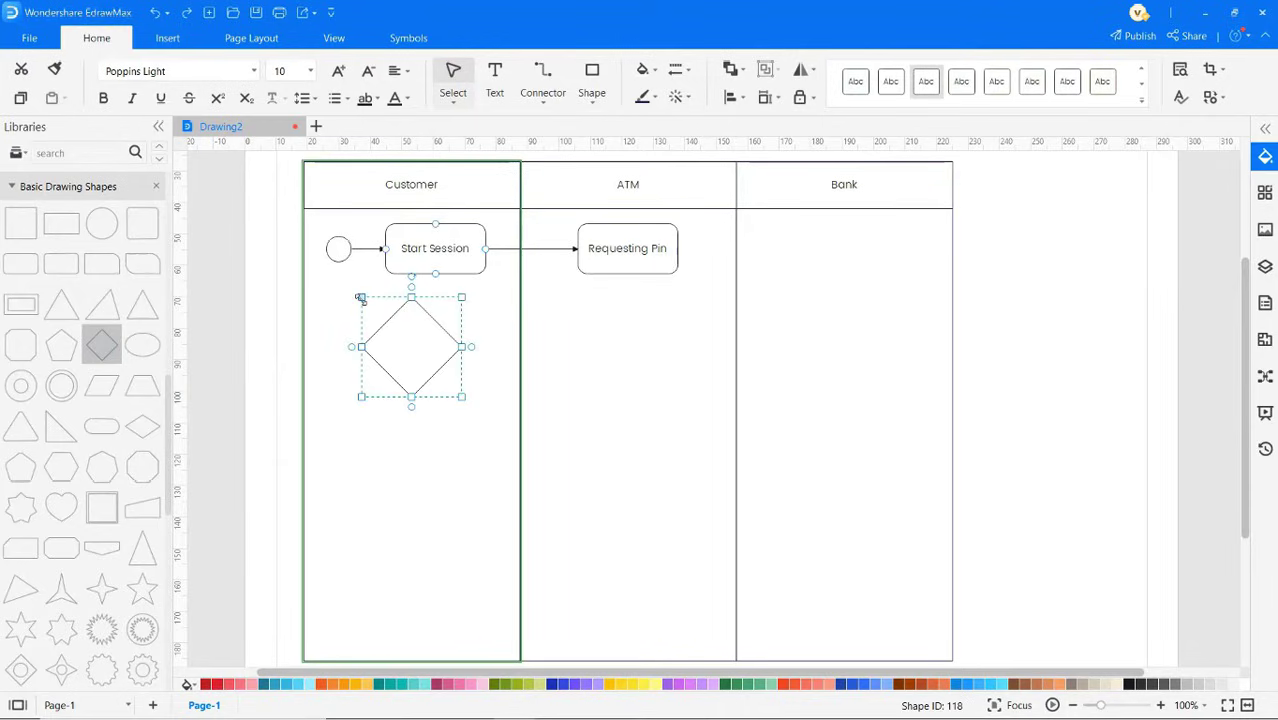
pyautogui.moveTo(360, 297); pyautogui.dragTo(437, 333)
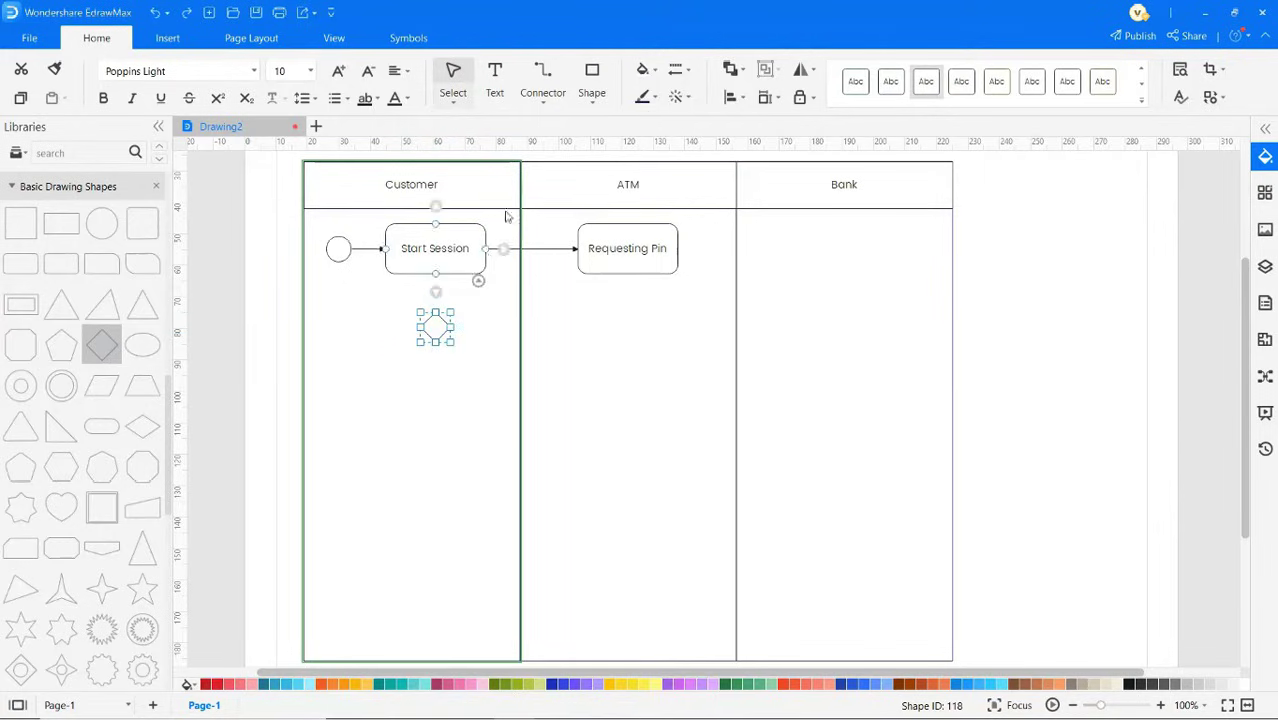
# Connect Requesting Pin to the diamond with a standard connector.
pyautogui.click(556, 110)
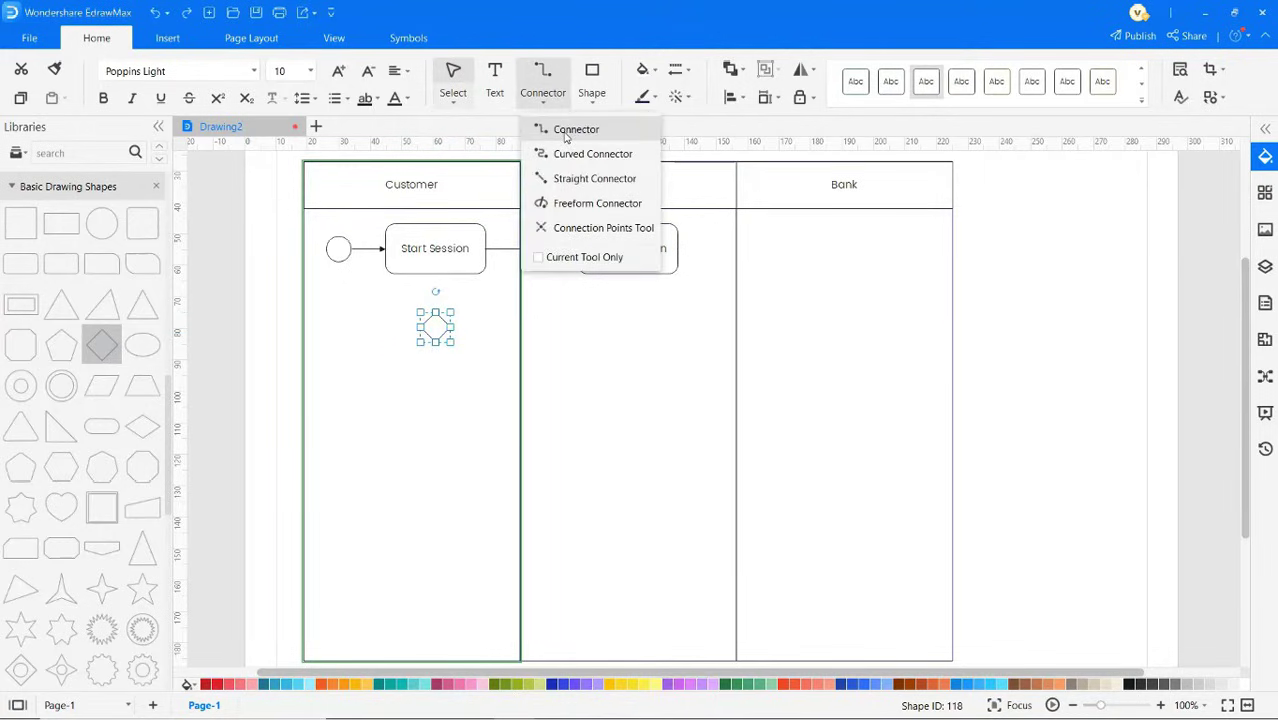
pyautogui.click(566, 136)
pyautogui.moveTo(628, 275)
pyautogui.mouseDown()
pyautogui.moveTo(590, 337)
pyautogui.moveTo(450, 328)
pyautogui.moveTo(435, 276)
pyautogui.mouseUp()
# Add text labels 'Enter pin' in the ATM lane and 'Forgot Pin' beside the diamond.
pyautogui.click(522, 182)
pyautogui.click(494, 77)
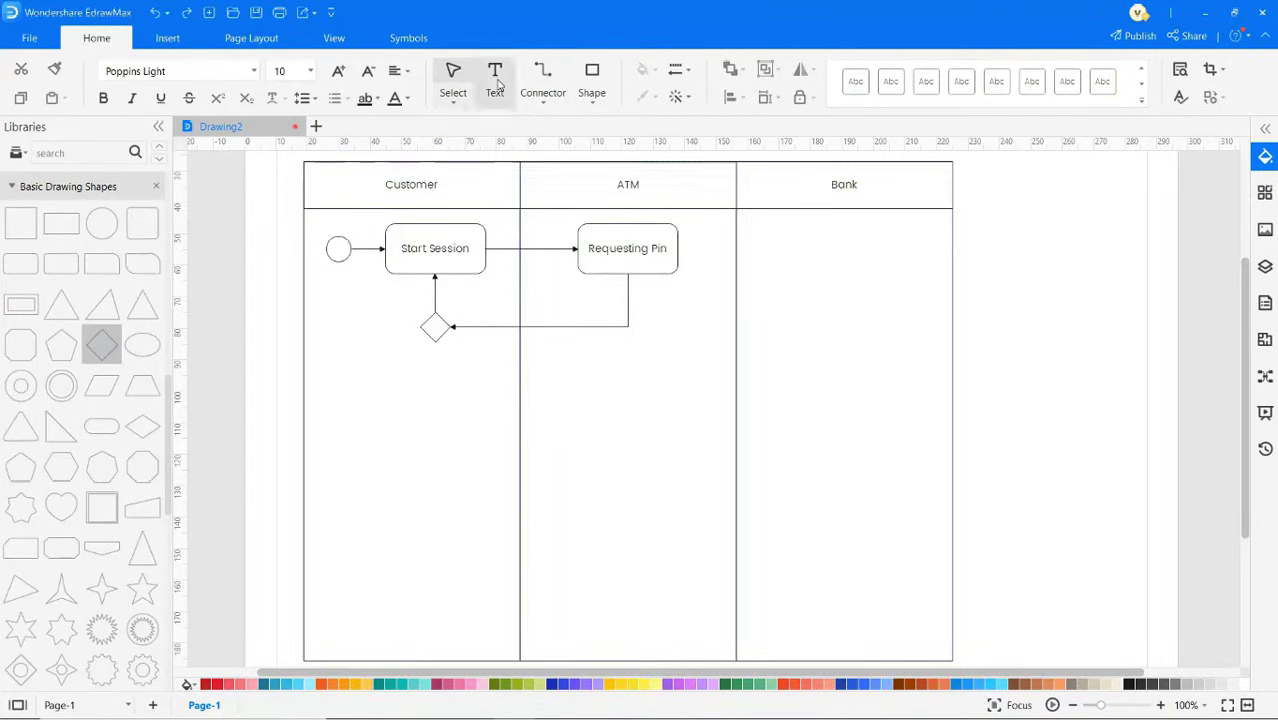
pyautogui.click(576, 306)
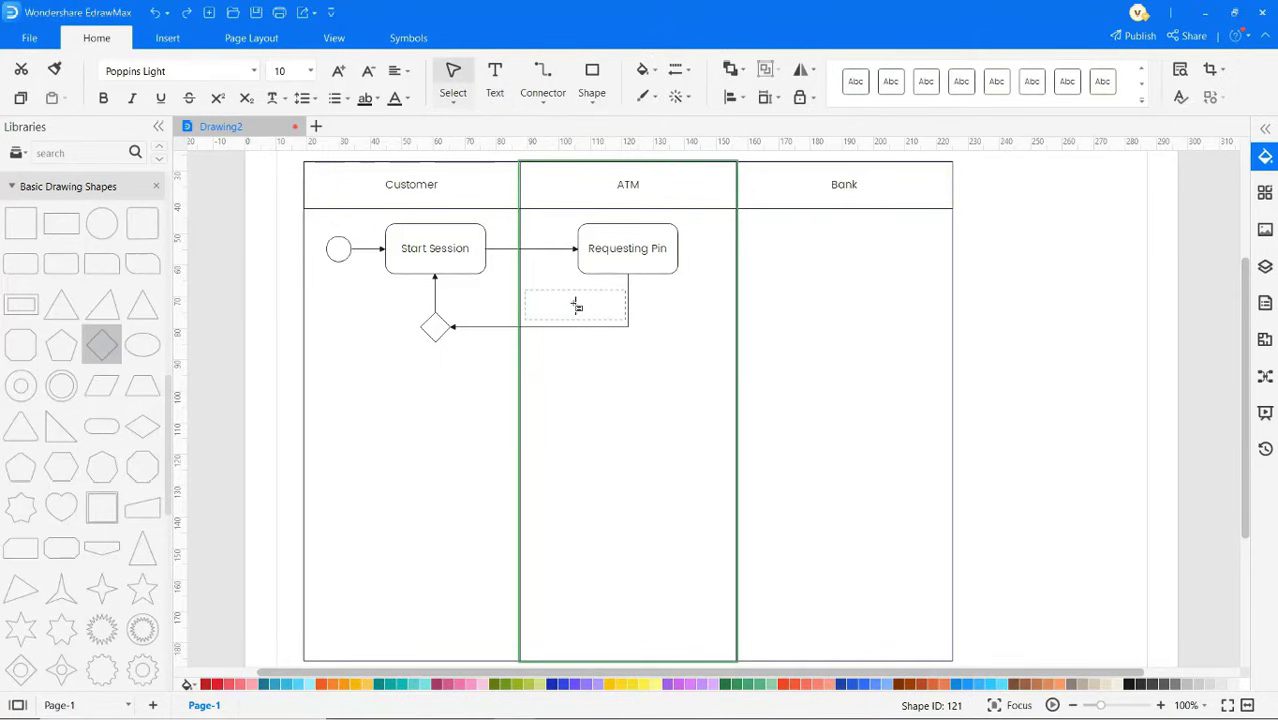
pyautogui.write('Enter pin')
pyautogui.click(494, 90)
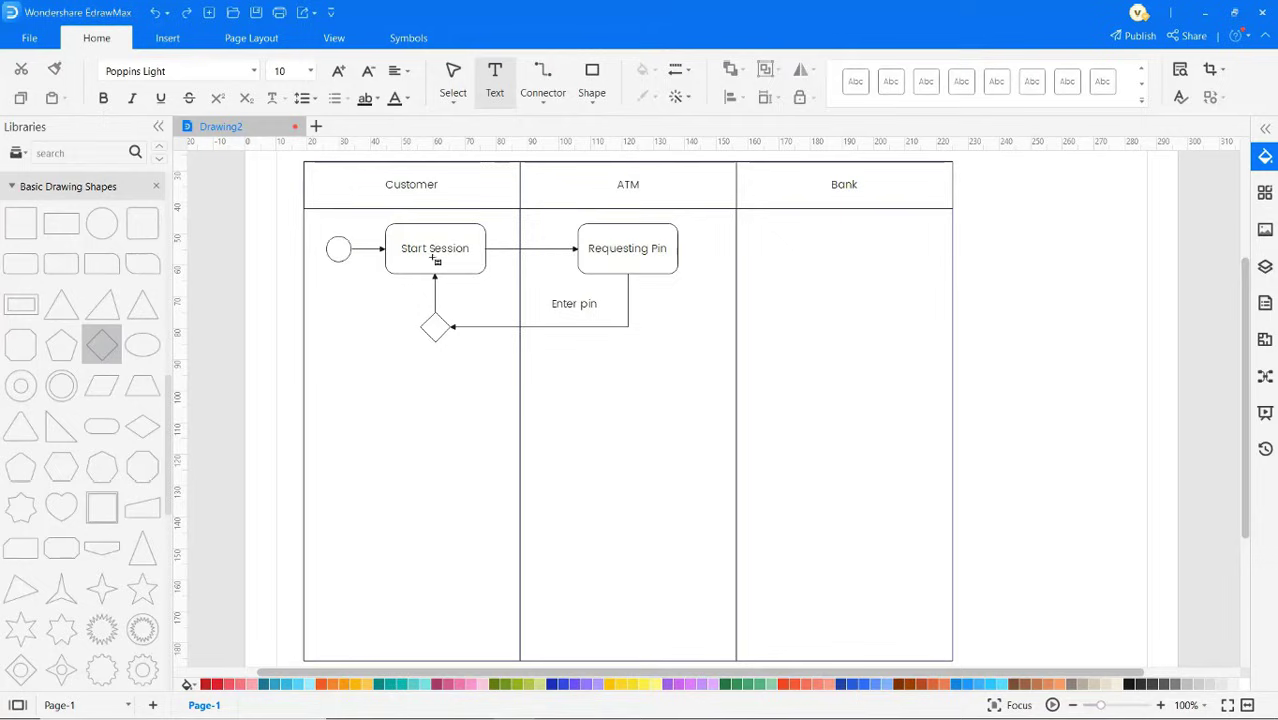
pyautogui.click(399, 302)
pyautogui.write('Fo')
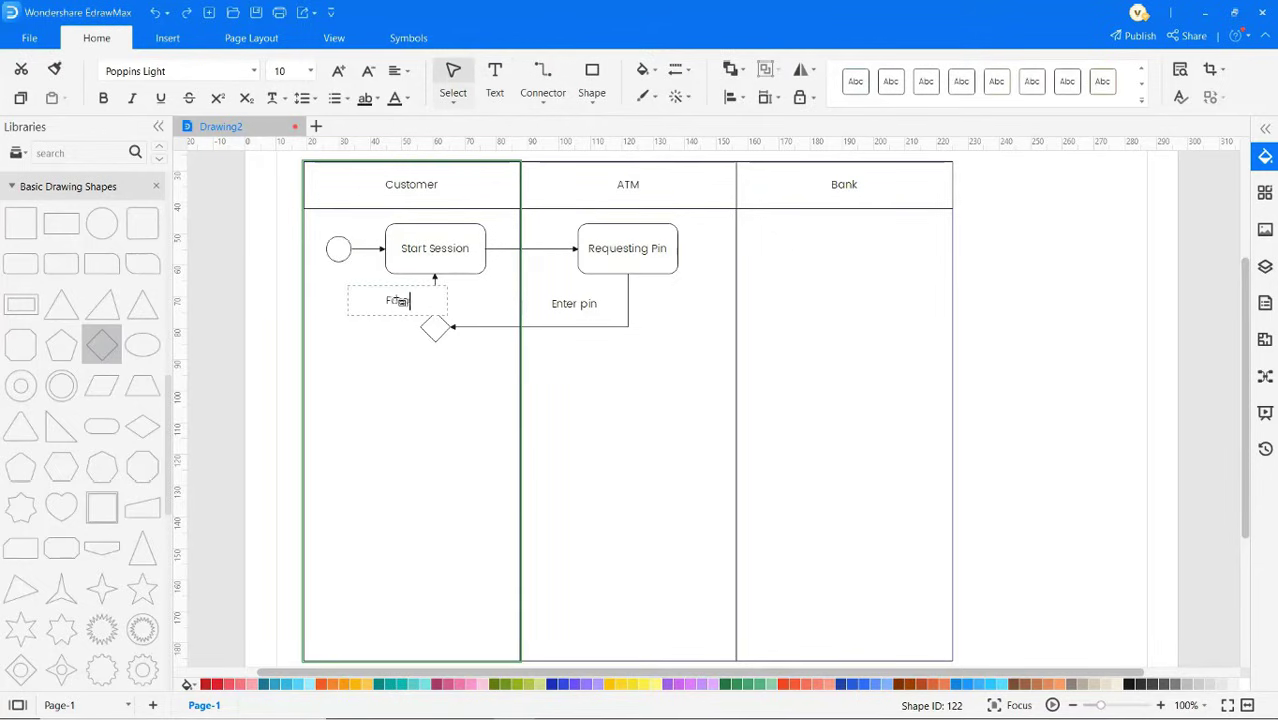
pyautogui.write('rgot Pin')
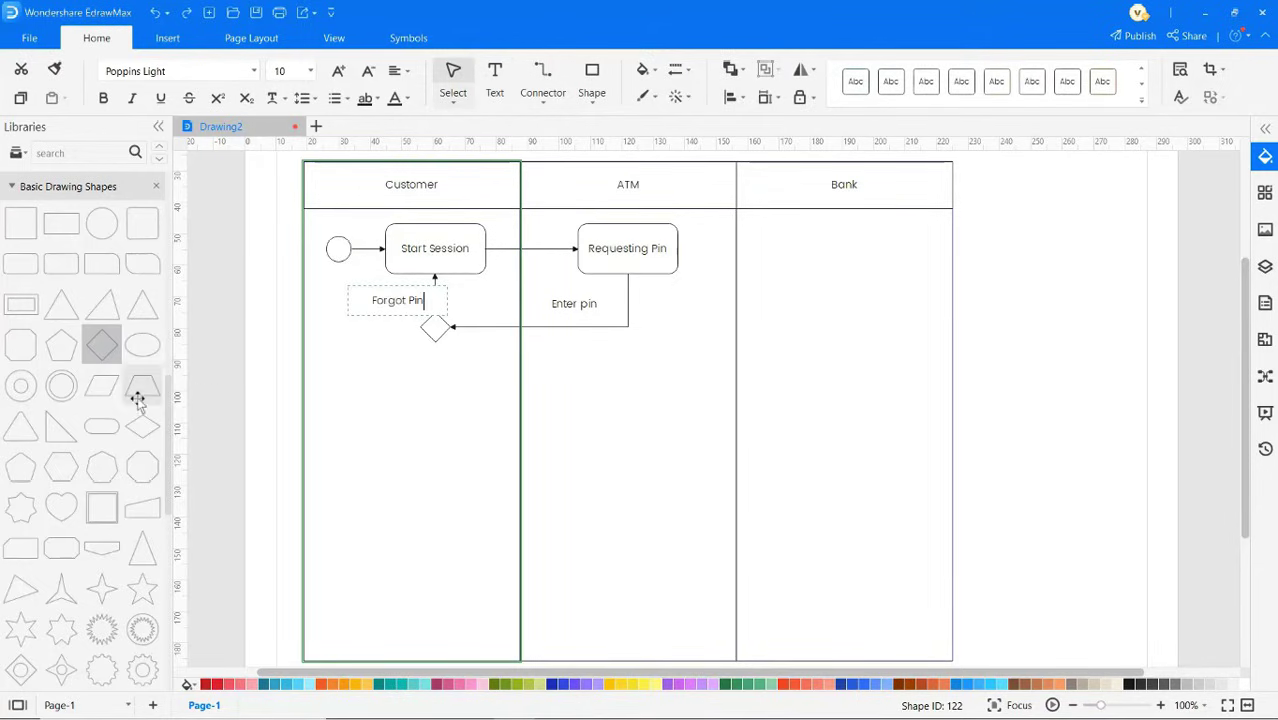
# Add a Processing Pin step with a diamond copy, linking the Forgot Pin decision through them.
pyautogui.click(105, 428)
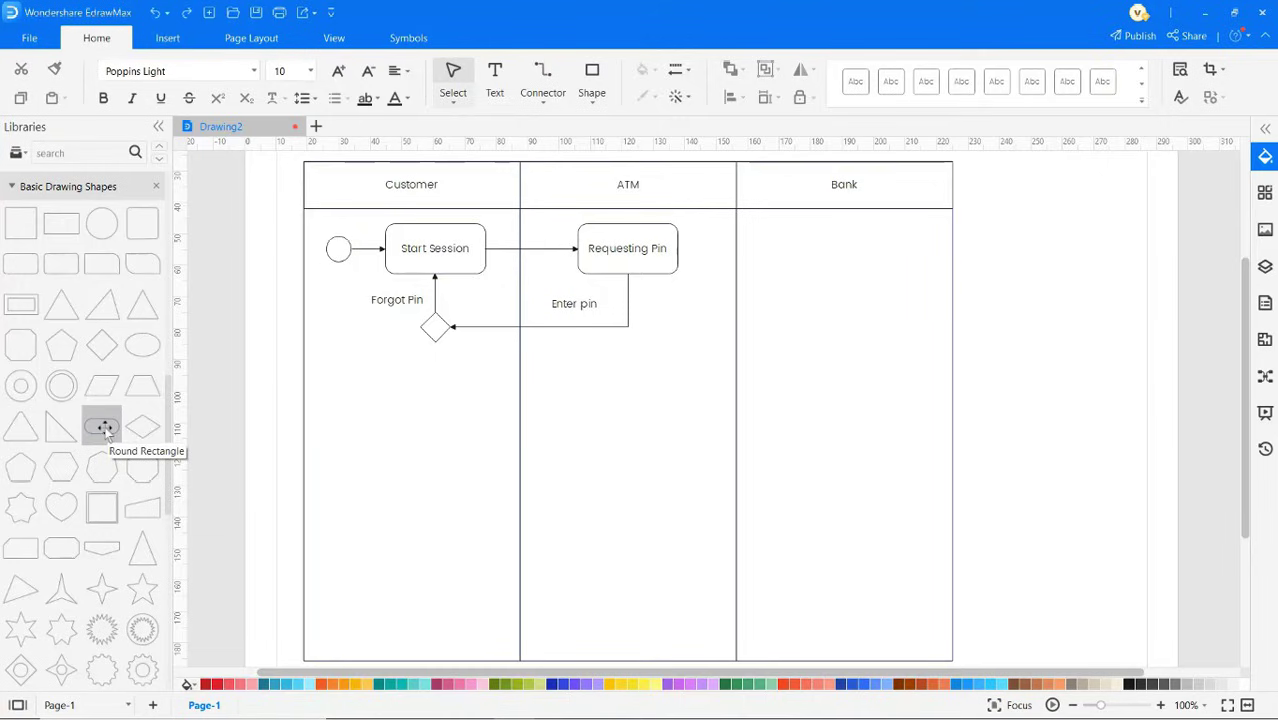
pyautogui.moveTo(105, 428); pyautogui.dragTo(590, 385)
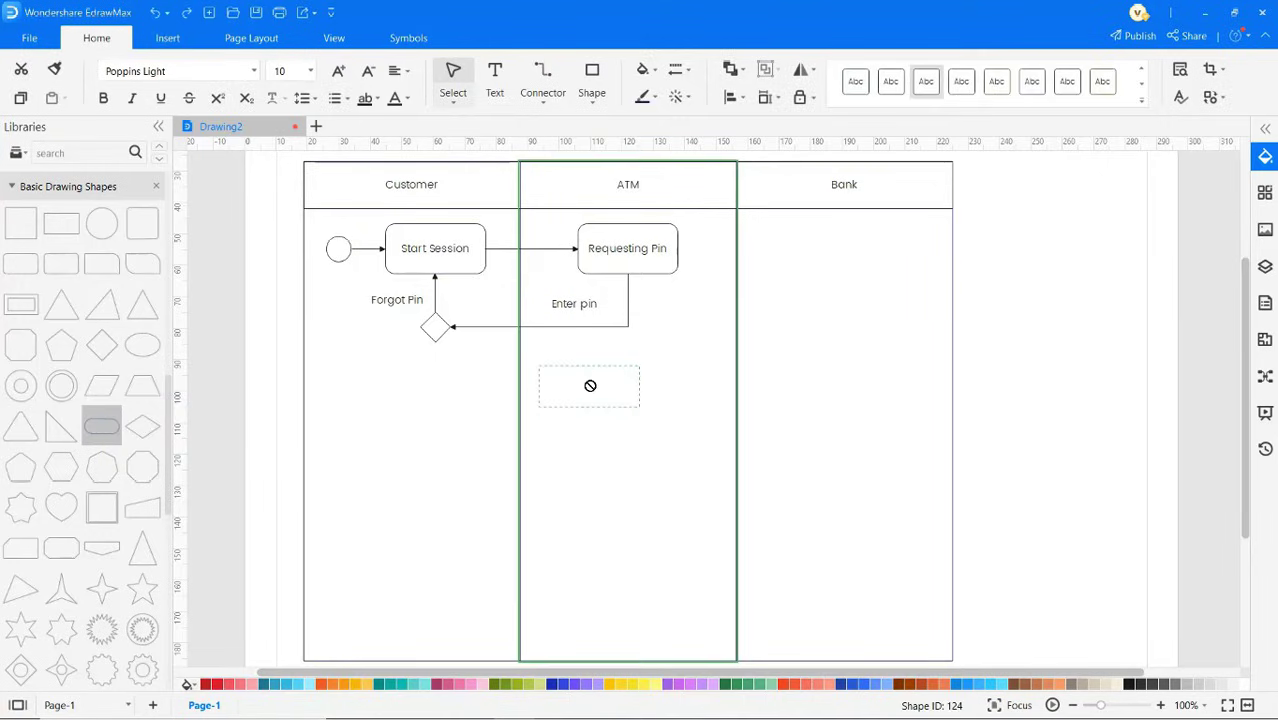
pyautogui.write('Processing Pin')
pyautogui.moveTo(438, 336); pyautogui.dragTo(690, 390)
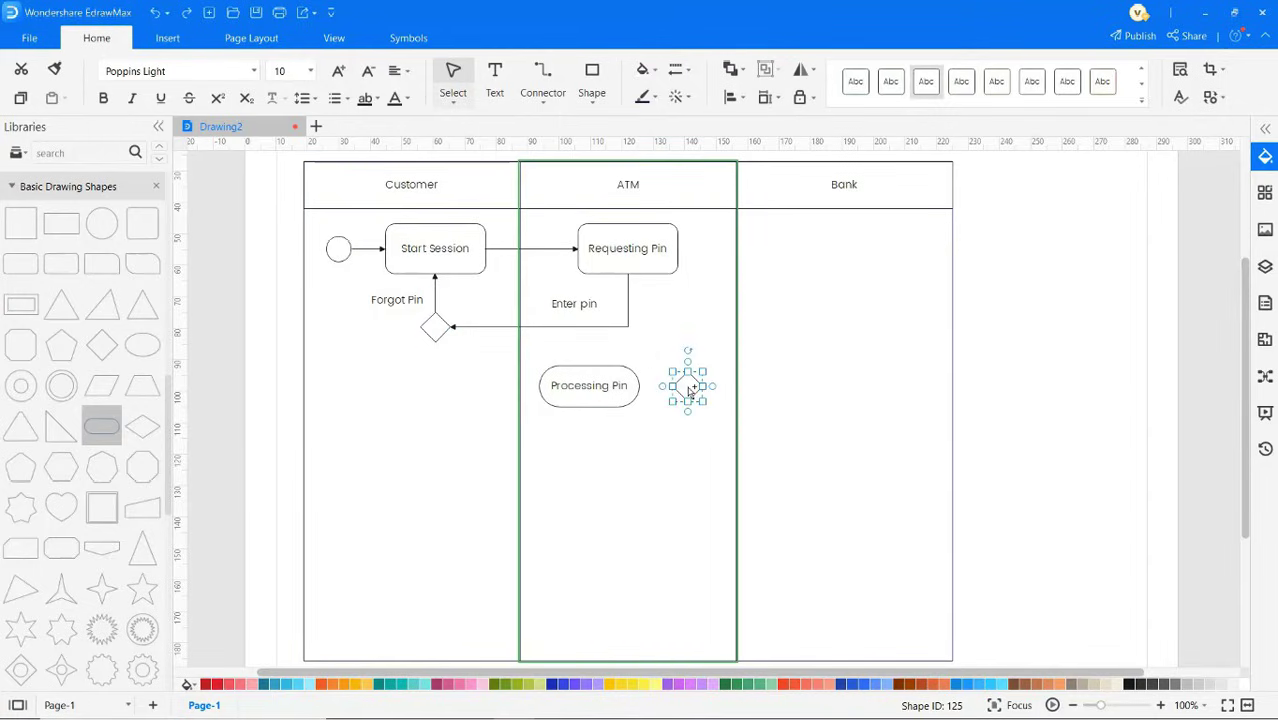
pyautogui.click(542, 100)
pyautogui.click(543, 126)
pyautogui.moveTo(434, 342); pyautogui.dragTo(540, 386)
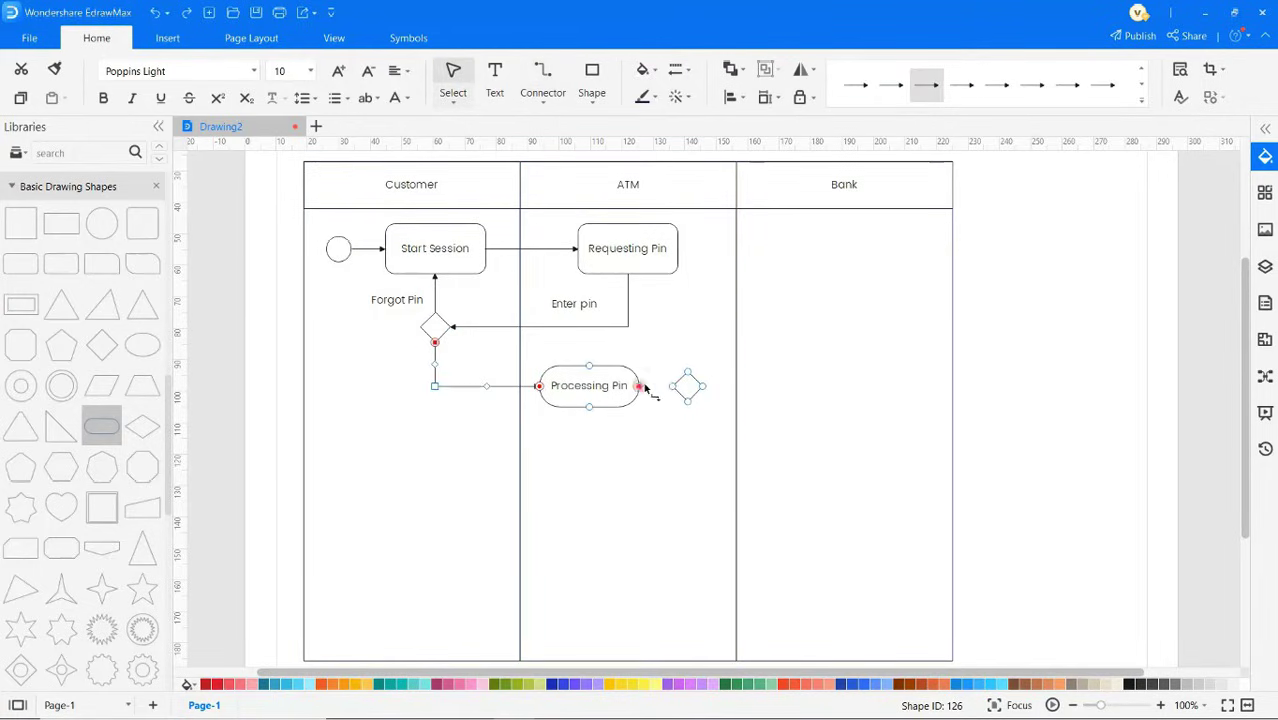
pyautogui.moveTo(640, 387)
pyautogui.mouseDown()
pyautogui.moveTo(669, 386)
pyautogui.moveTo(690, 282)
pyautogui.moveTo(683, 250)
pyautogui.mouseUp()
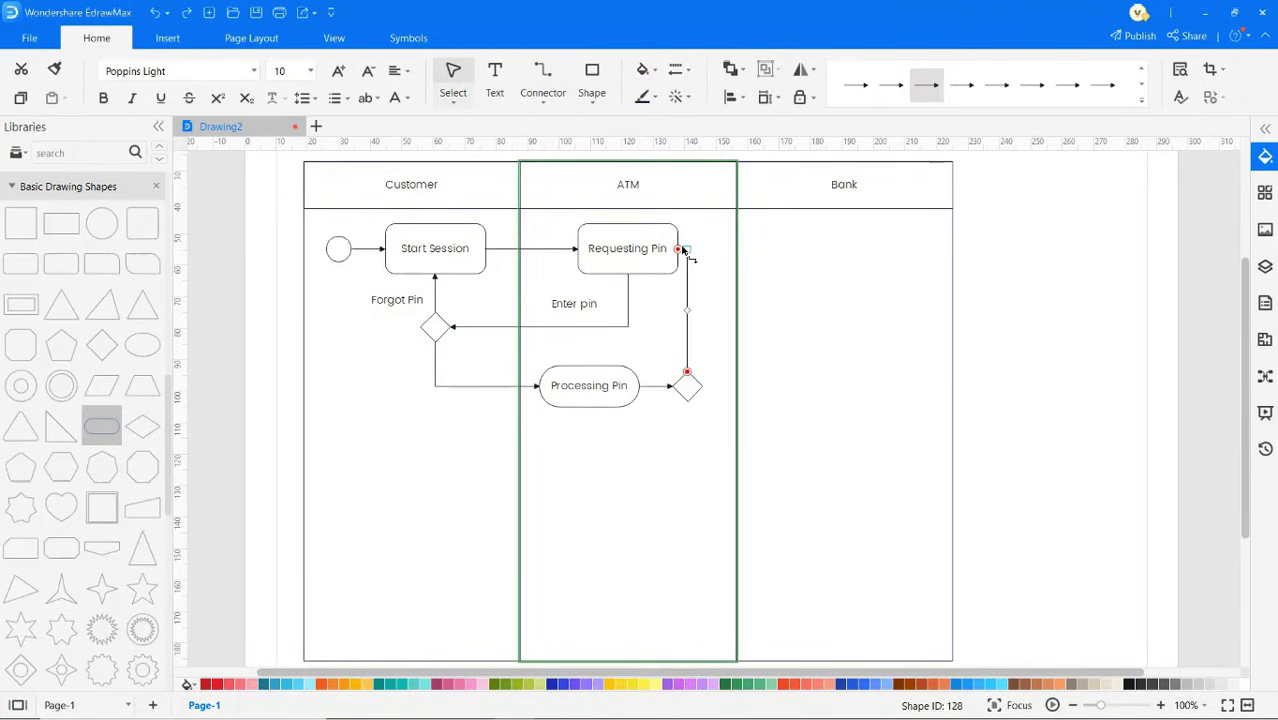
# Label the loop-back connector 'Wrong pin'.
pyautogui.click(494, 80)
pyautogui.click(666, 310)
pyautogui.write('Wrong pin')
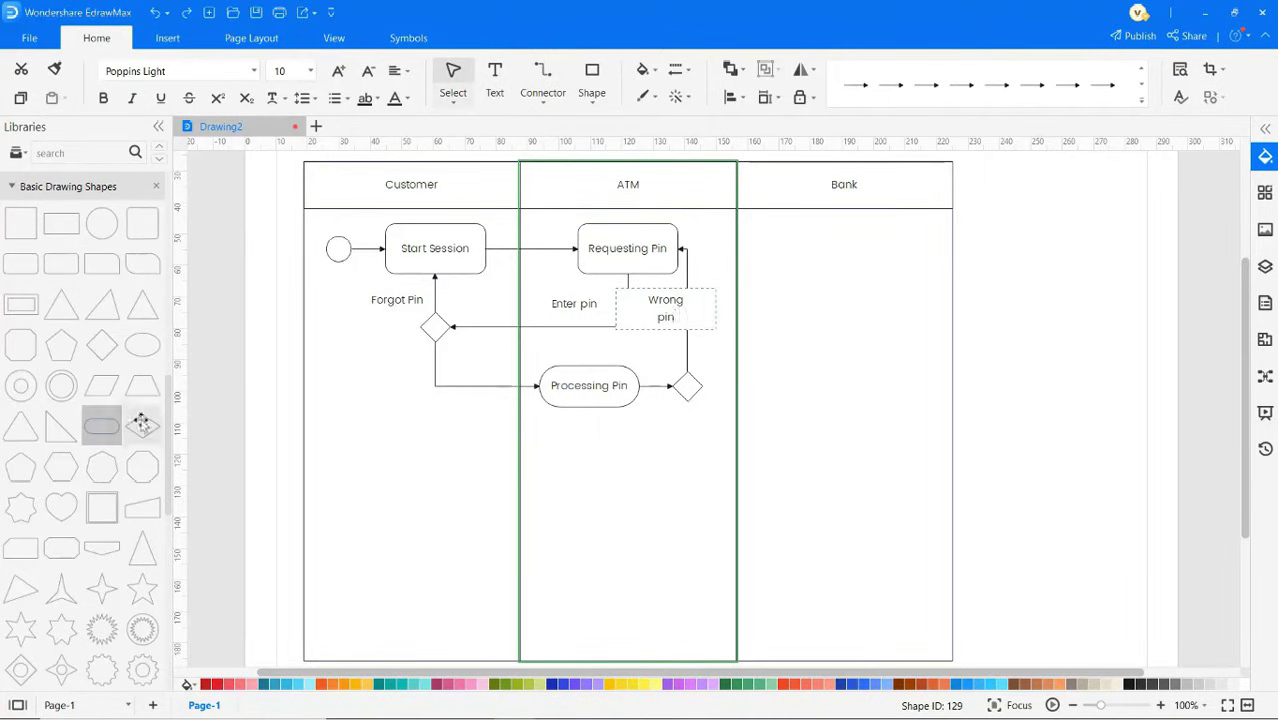
# Add an Authorize Card rounded step in the Bank lane.
pyautogui.moveTo(101, 427); pyautogui.dragTo(852, 388)
pyautogui.doubleClick(852, 388)
pyautogui.write('Autho')
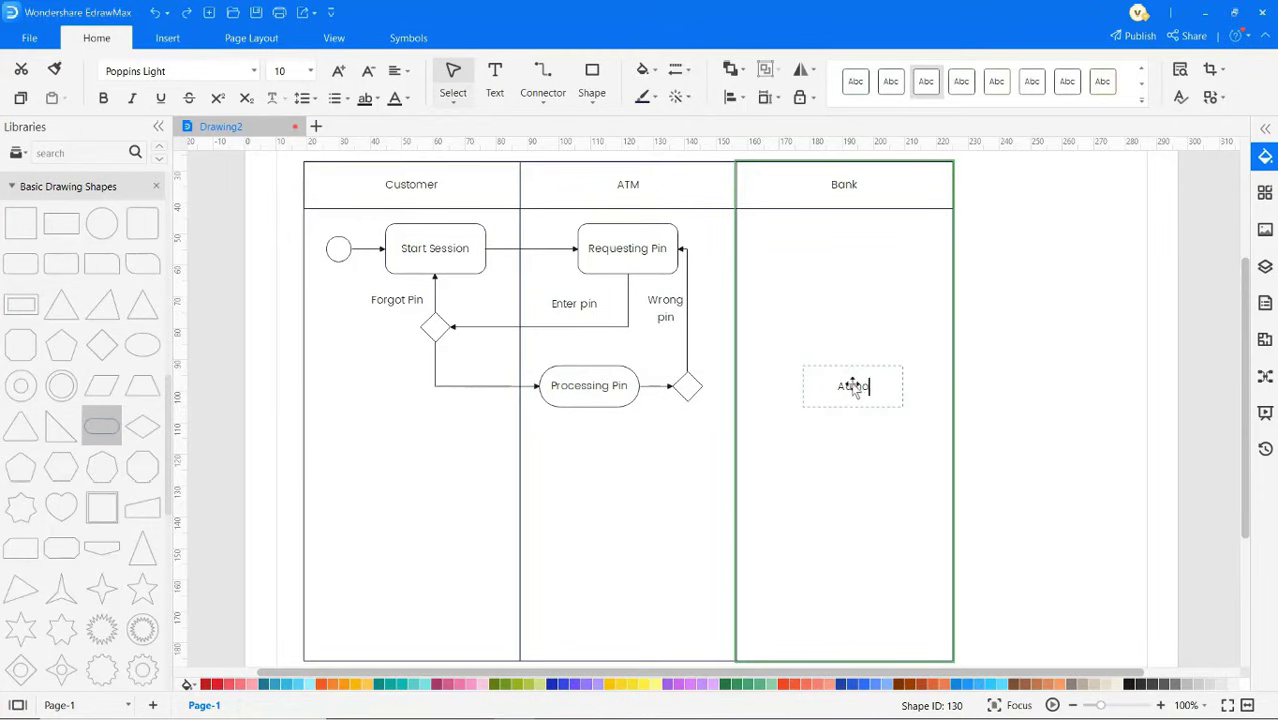
pyautogui.write('rize Card')
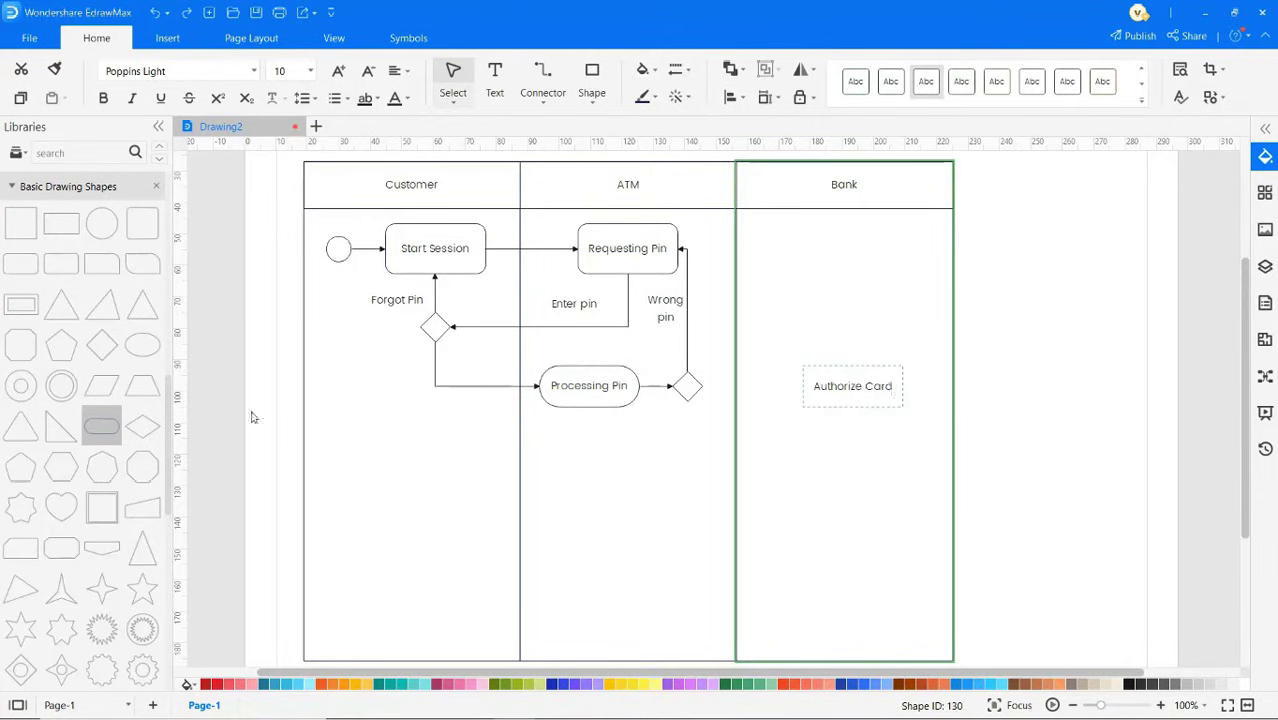
# Add 'Request Amount to Withdraw' in ATM and 'Enter Amount' in Customer.
pyautogui.moveTo(101, 427); pyautogui.dragTo(627, 466)
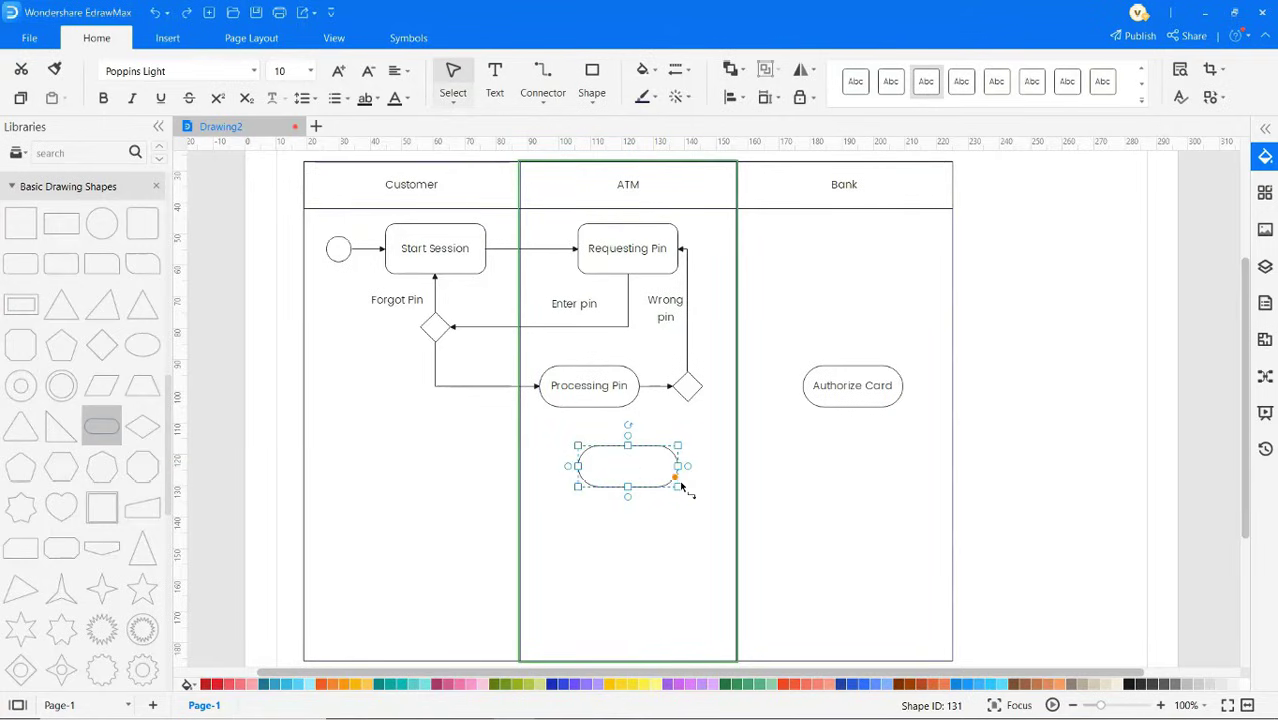
pyautogui.doubleClick(650, 474)
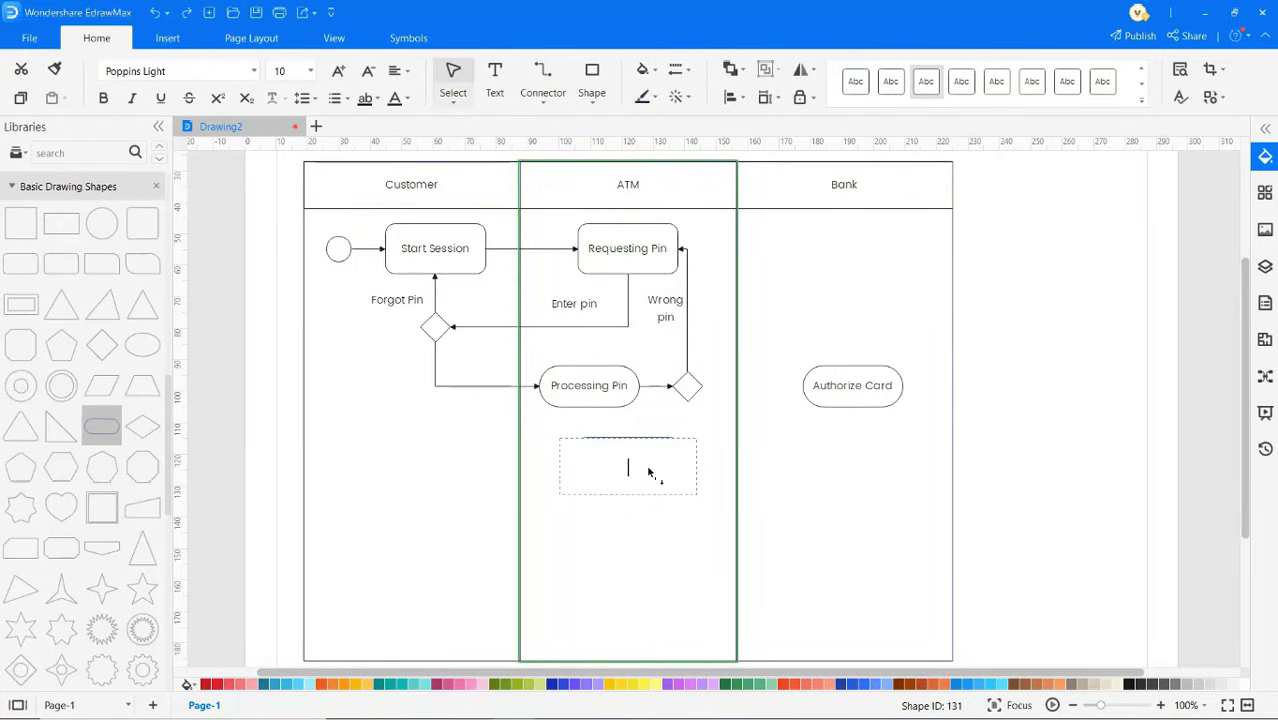
pyautogui.write('Request Amount to Wi')
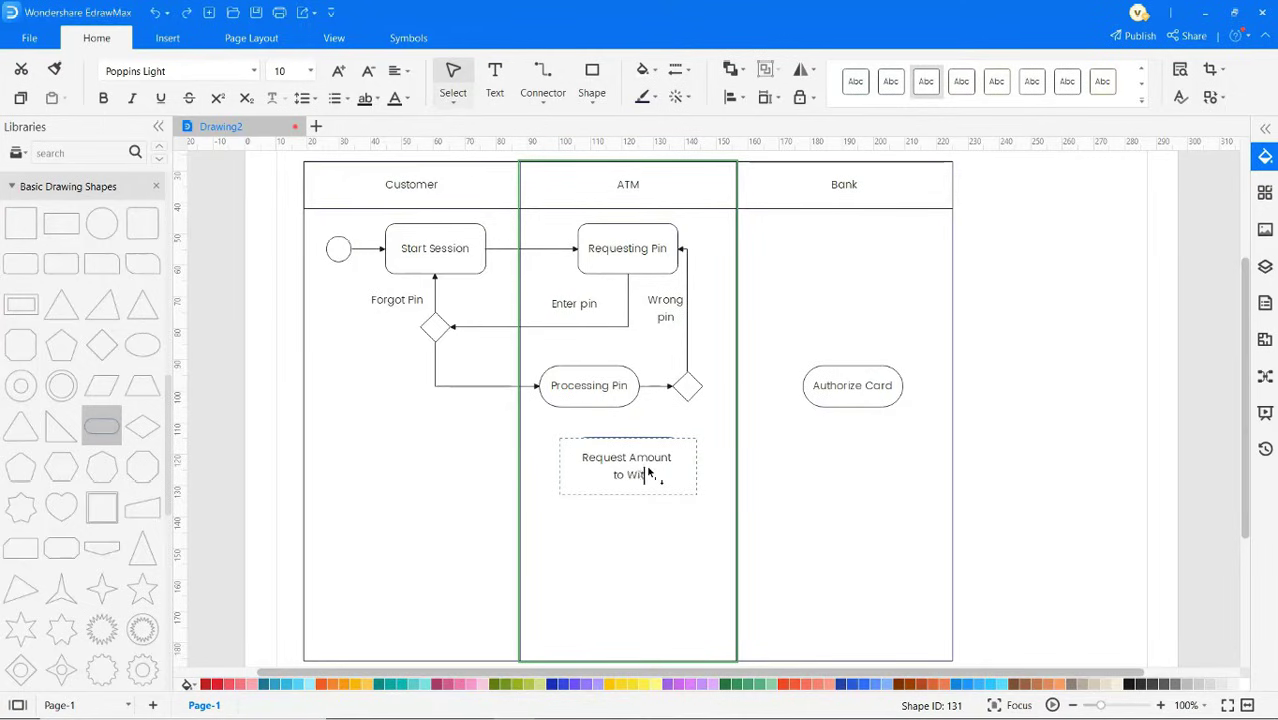
pyautogui.write('thdraw')
pyautogui.moveTo(101, 427); pyautogui.dragTo(418, 460)
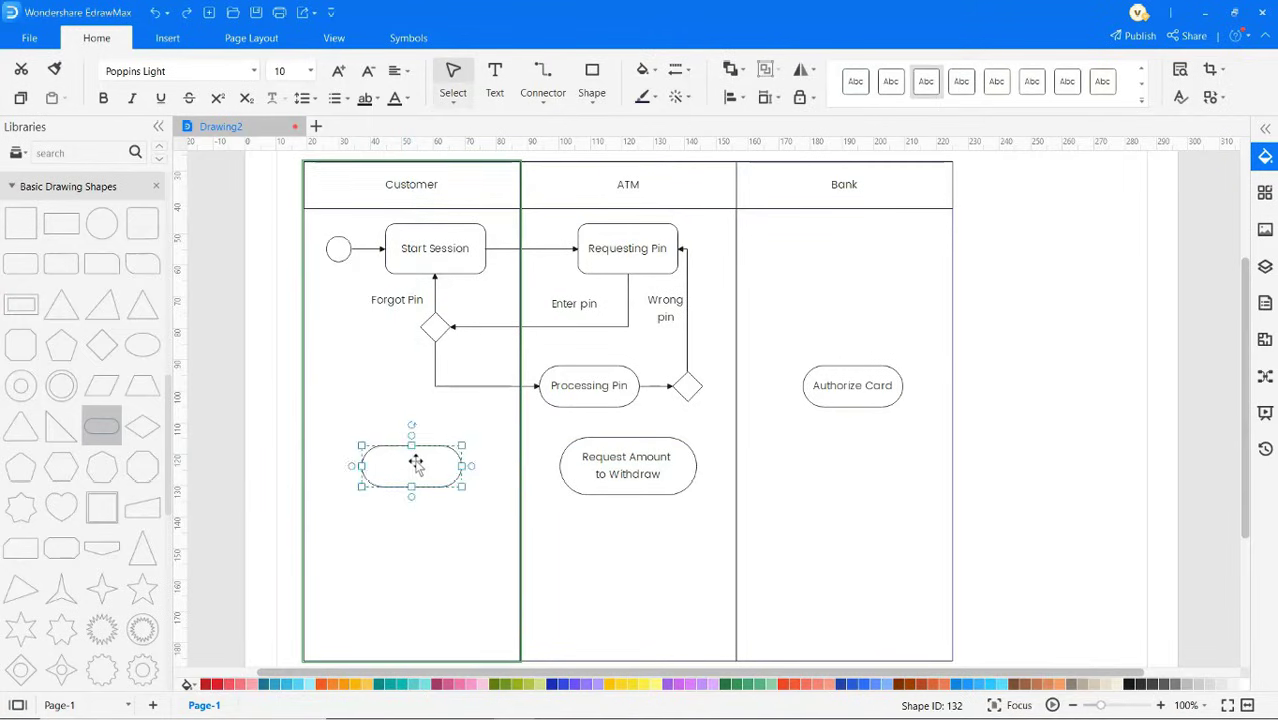
pyautogui.doubleClick(416, 465)
pyautogui.write('Enter Amo')
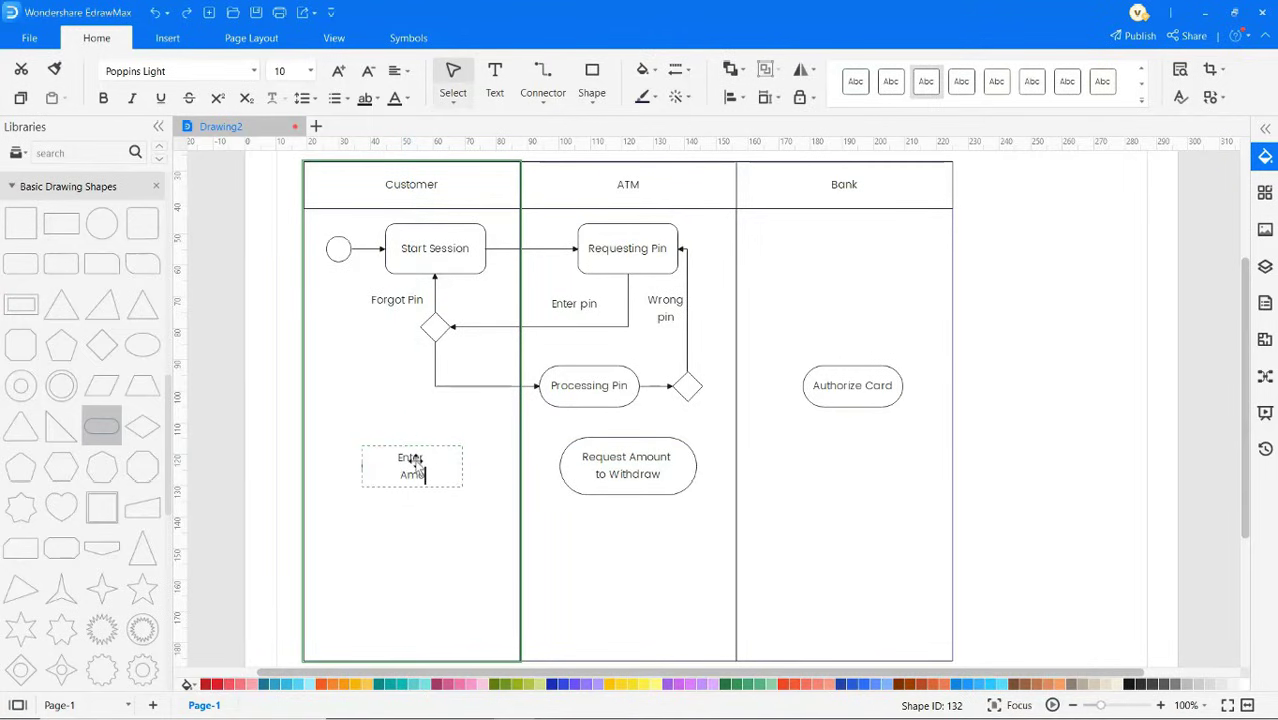
pyautogui.write('unt')
# Connect the decision to Authorize Card and Authorize Card to Request Amount to Withdraw.
pyautogui.click(543, 92)
pyautogui.click(590, 128)
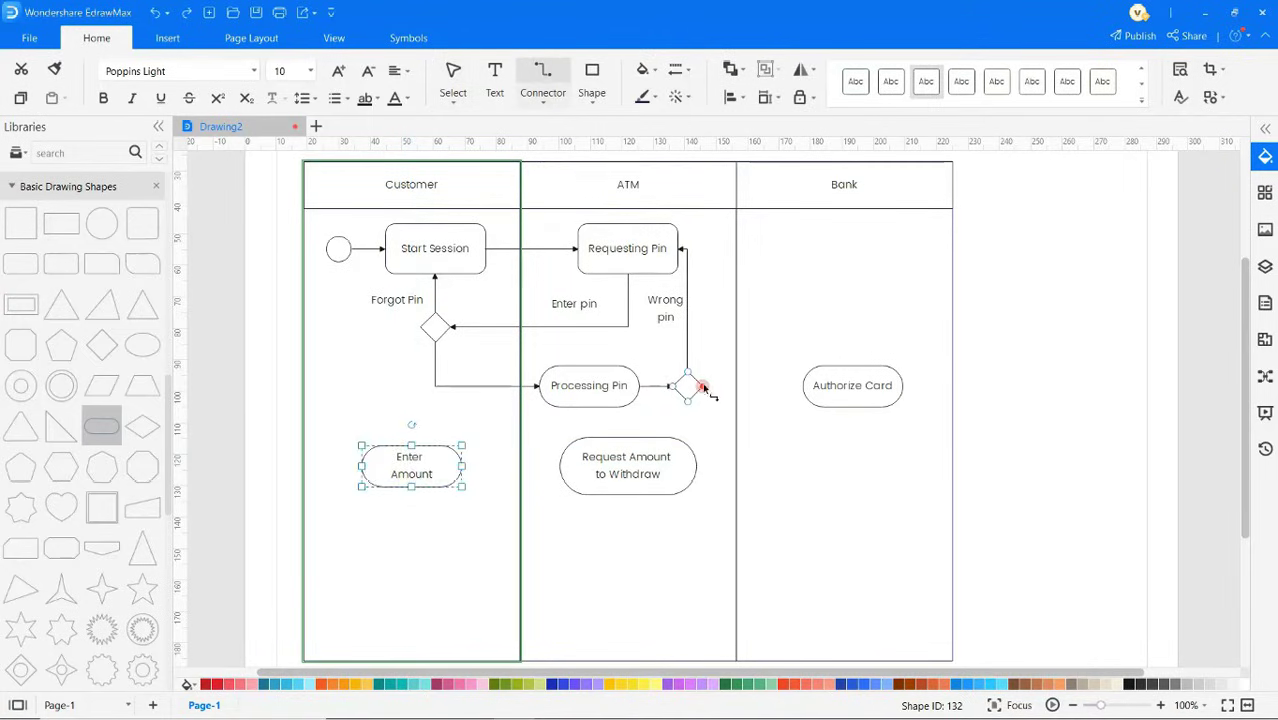
pyautogui.moveTo(701, 386)
pyautogui.mouseDown()
pyautogui.moveTo(802, 386)
pyautogui.moveTo(697, 466)
pyautogui.mouseUp()
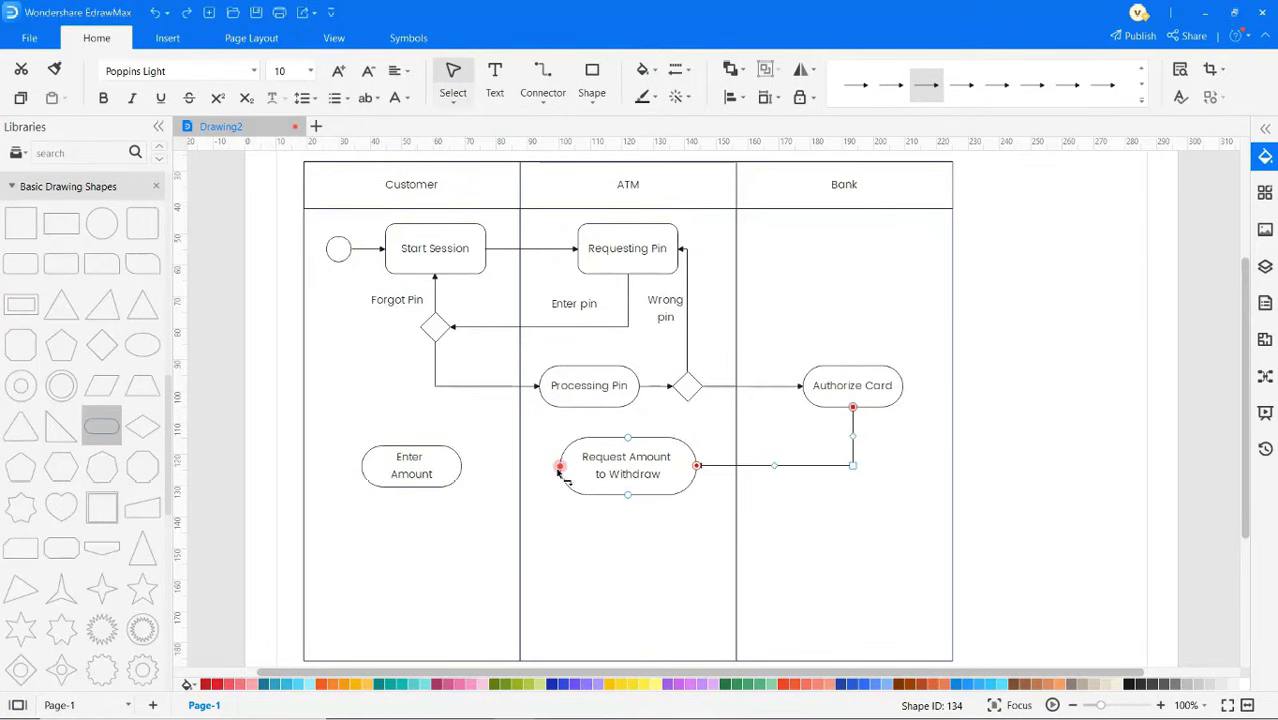
pyautogui.moveTo(561, 466); pyautogui.dragTo(461, 466)
# Add Processing Amount with a decision diamond, linked from Enter Amount.
pyautogui.moveTo(101, 427); pyautogui.dragTo(578, 540)
pyautogui.write('Processing')
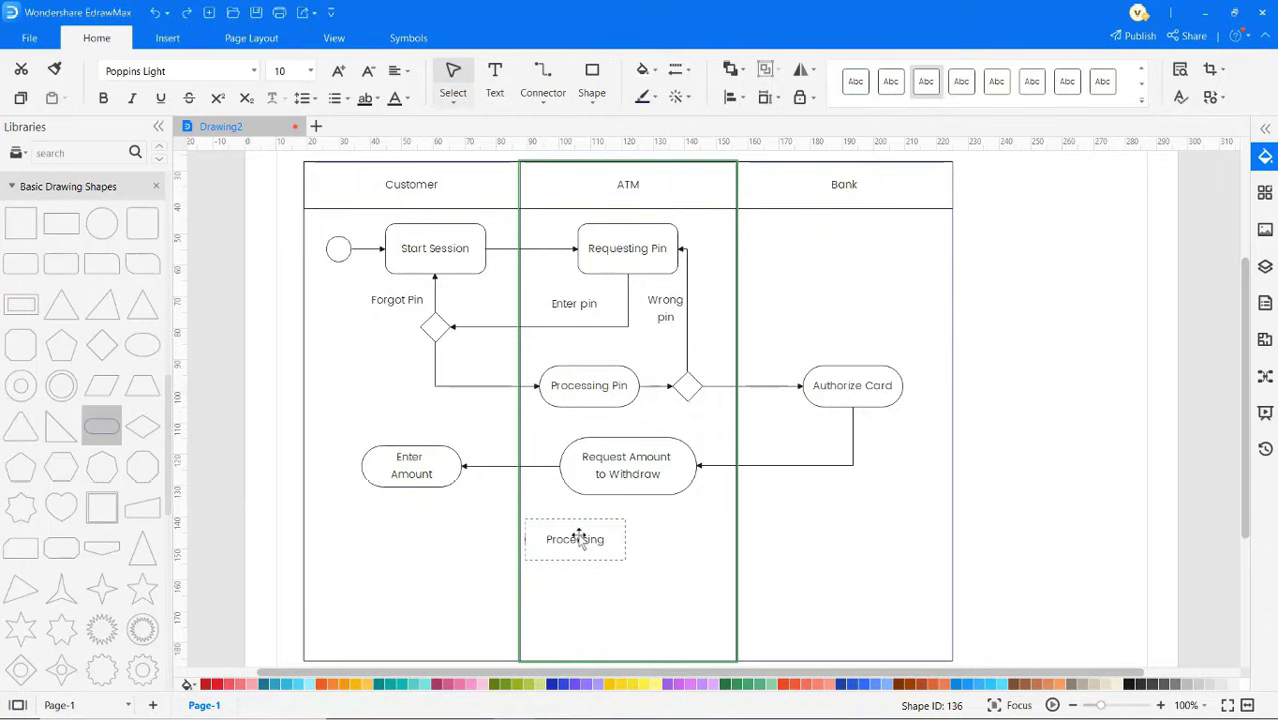
pyautogui.write(' Amount')
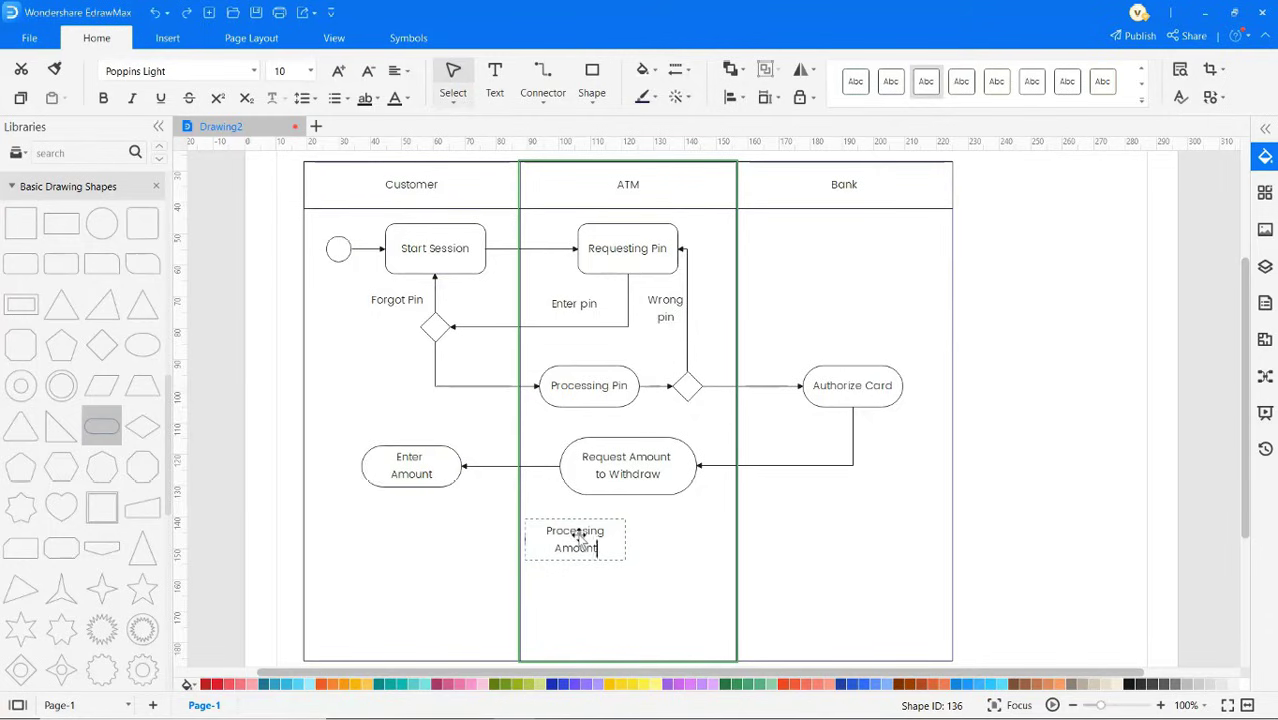
pyautogui.click(687, 385)
pyautogui.moveTo(687, 385); pyautogui.dragTo(698, 541)
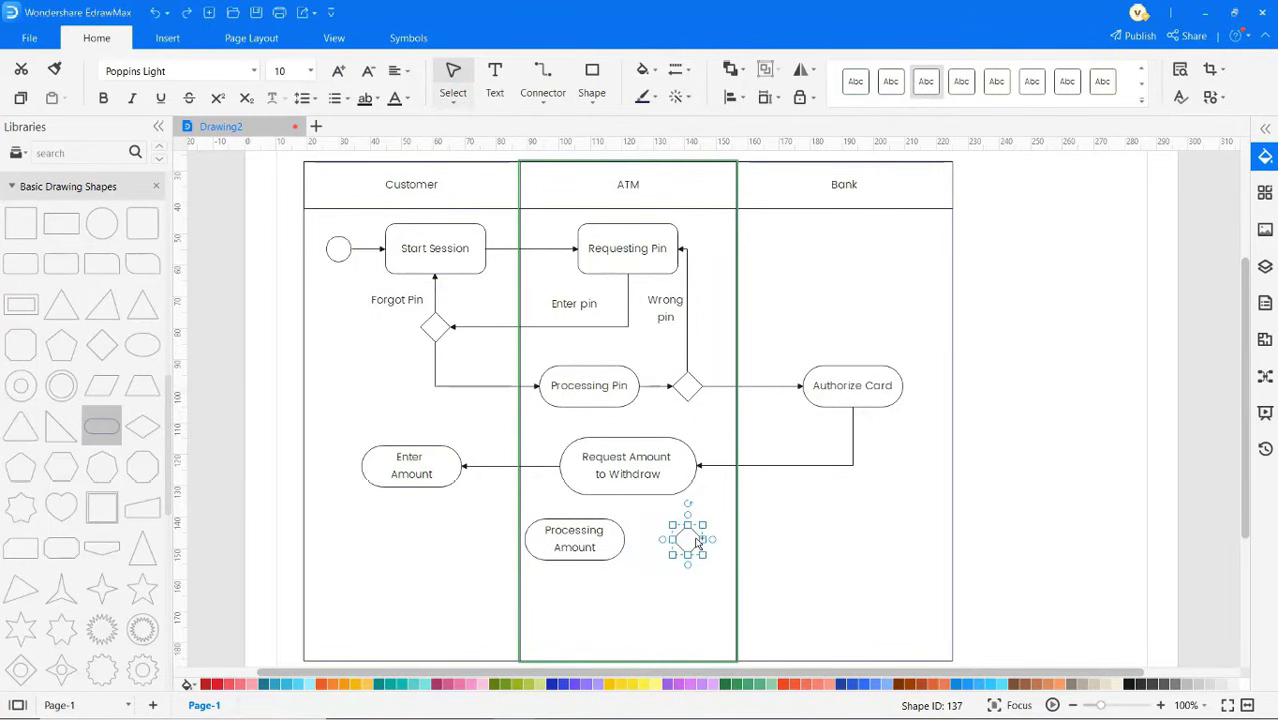
pyautogui.click(550, 105)
pyautogui.click(545, 175)
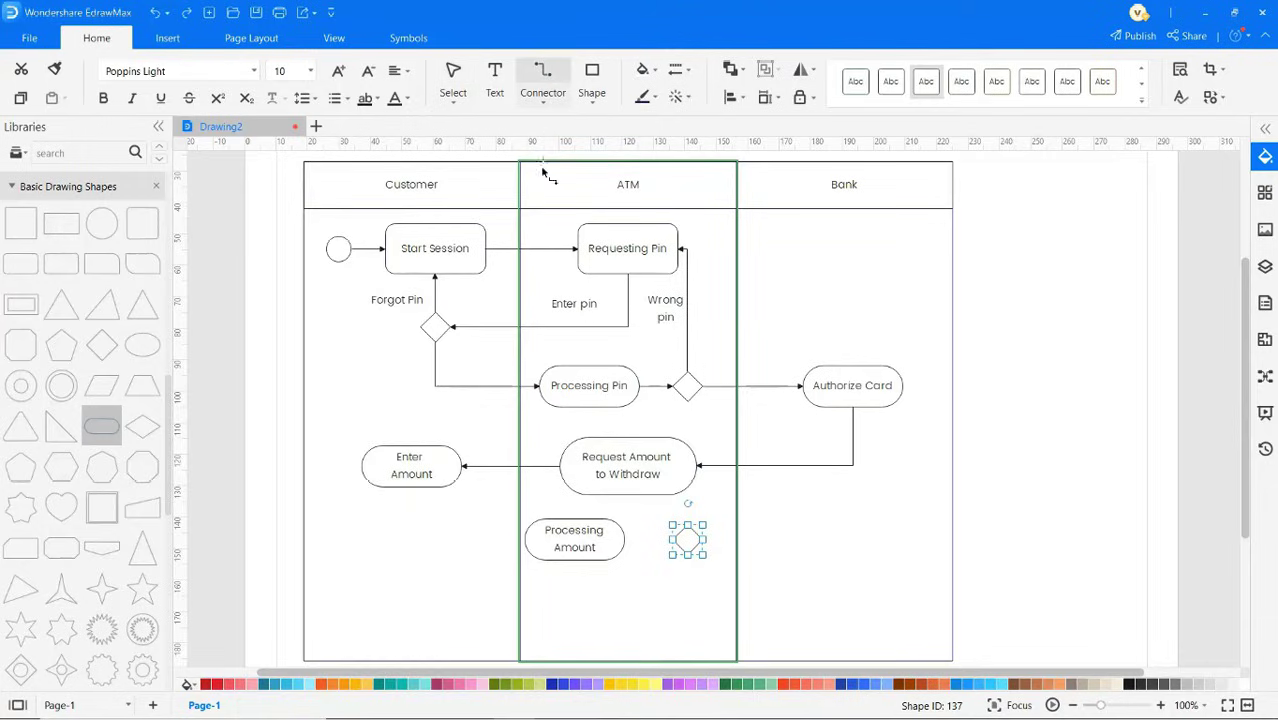
pyautogui.moveTo(411, 487); pyautogui.dragTo(523, 540)
pyautogui.moveTo(624, 540); pyautogui.dragTo(627, 497)
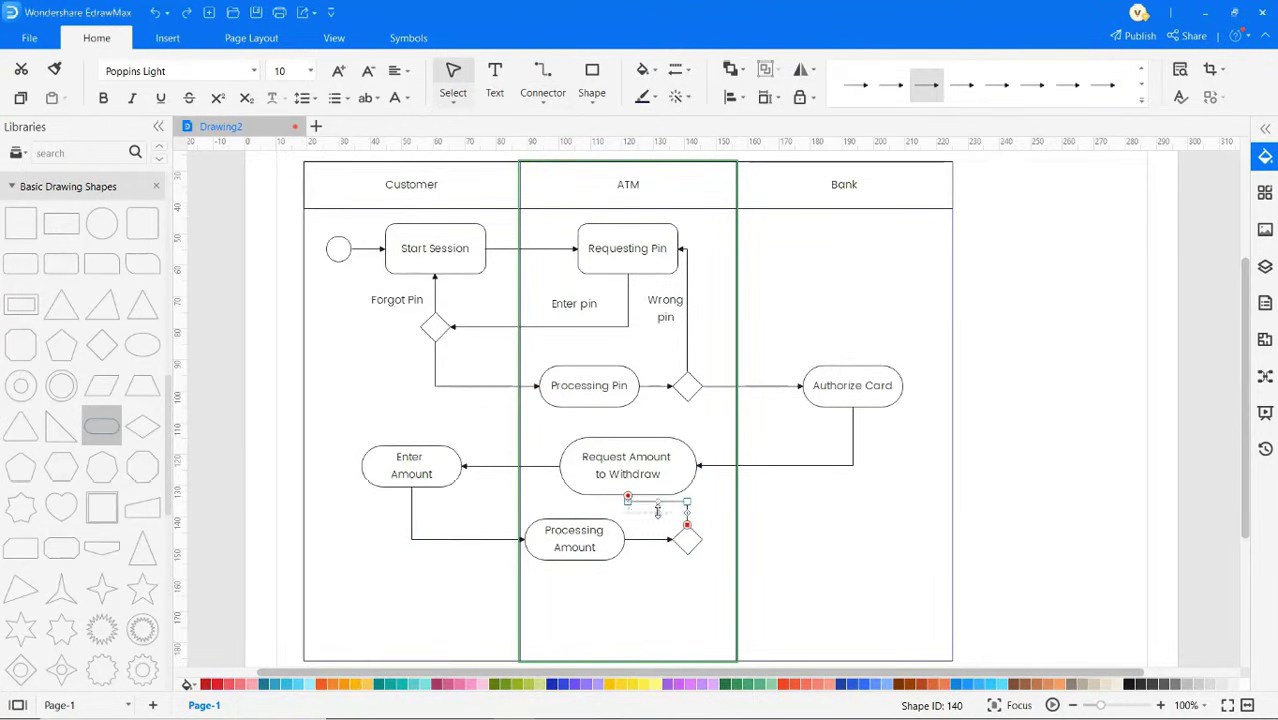
# Add Authorize Withdrawal in Bank, Processing Withdrawal in ATM and Get Cash in Customer.
pyautogui.moveTo(103, 427); pyautogui.dragTo(846, 538)
pyautogui.doubleClick(846, 538)
pyautogui.write('Autho')
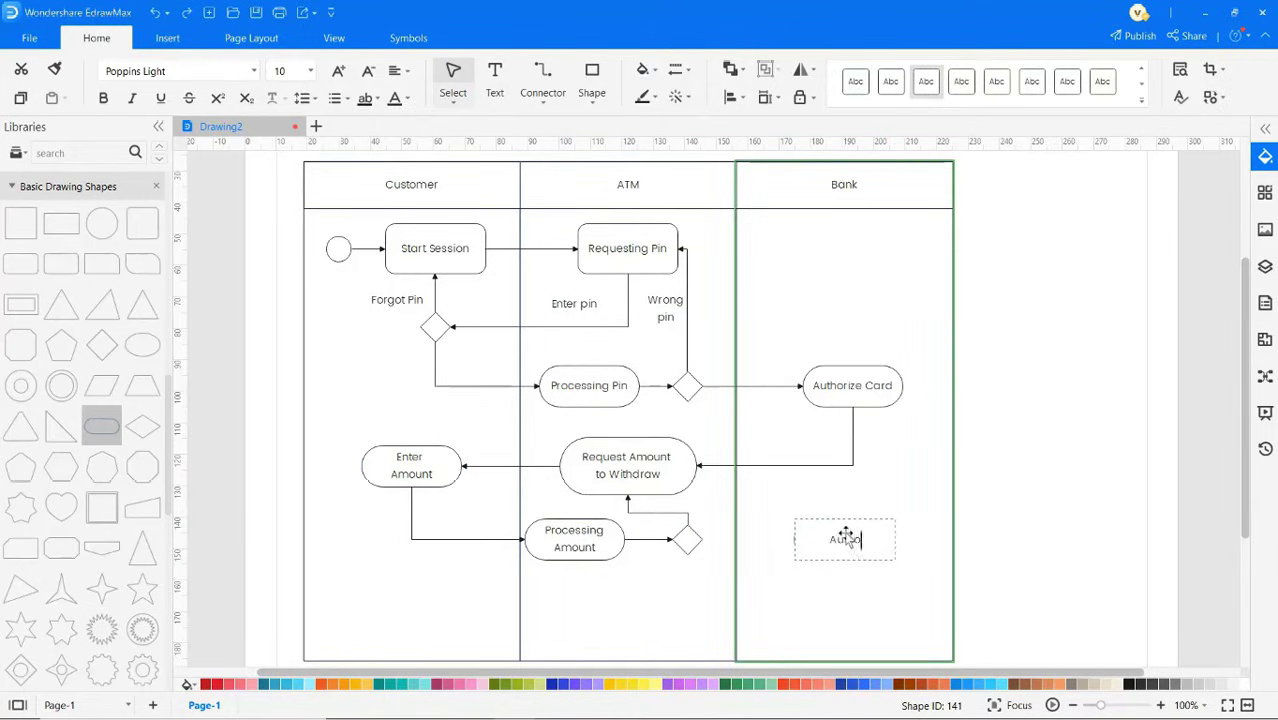
pyautogui.write('rize With')
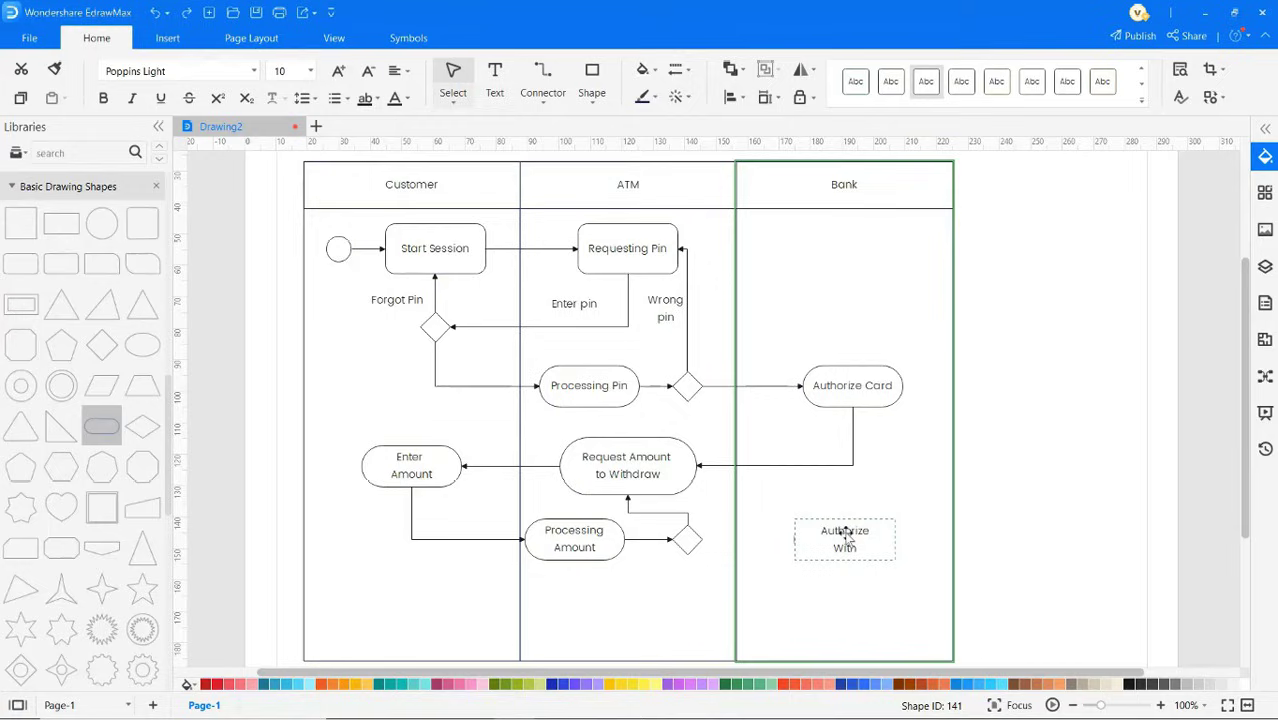
pyautogui.write('drawal')
pyautogui.moveTo(308, 470); pyautogui.dragTo(628, 604)
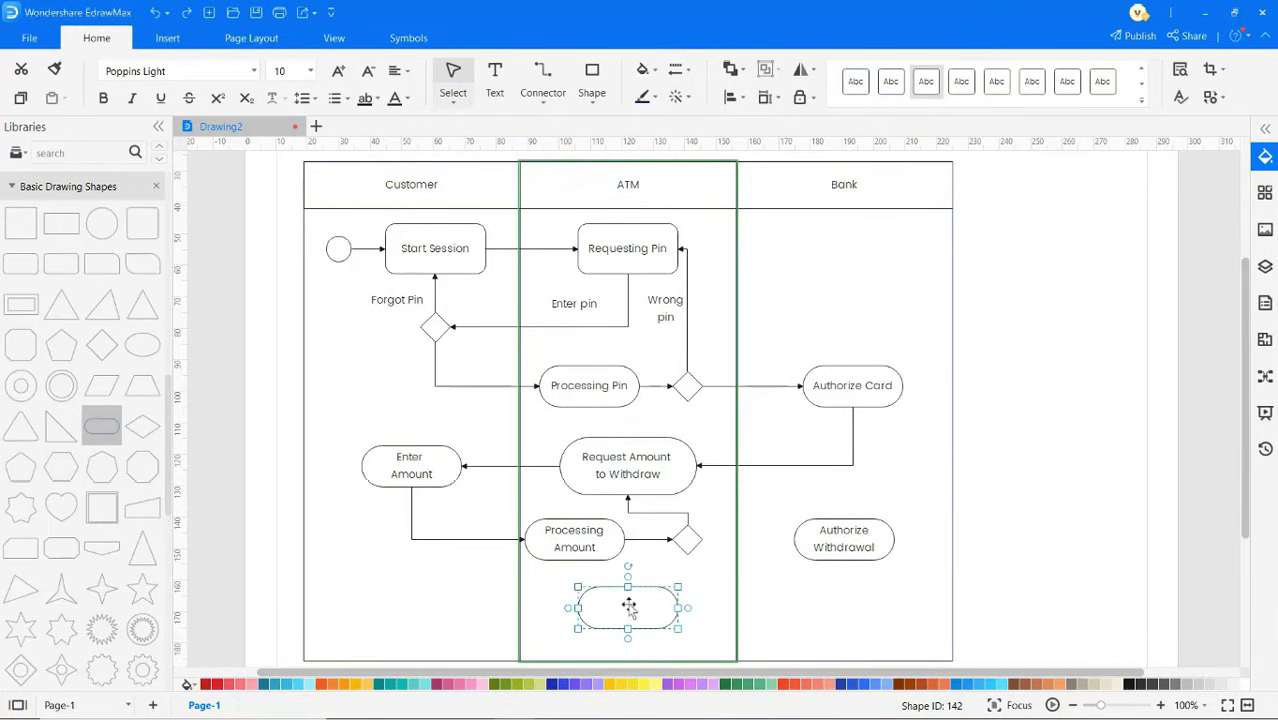
pyautogui.doubleClick(629, 606)
pyautogui.write('Proce')
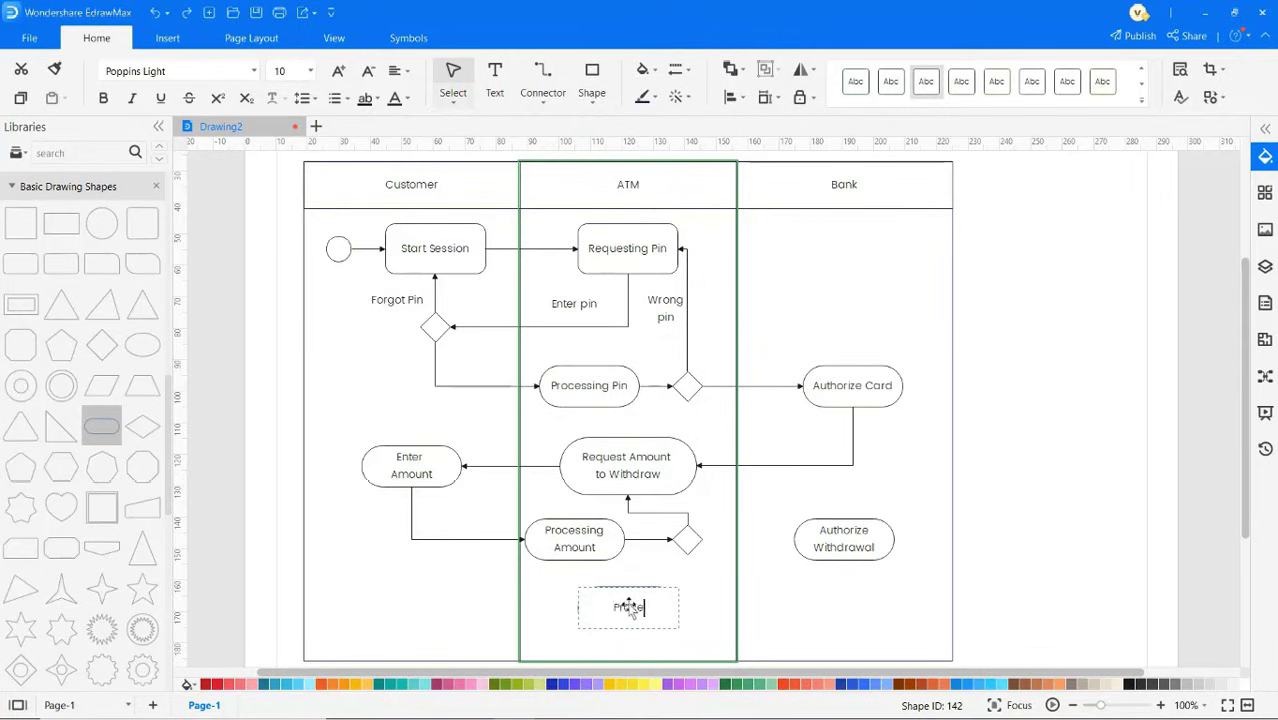
pyautogui.write('ssing Withdrawal')
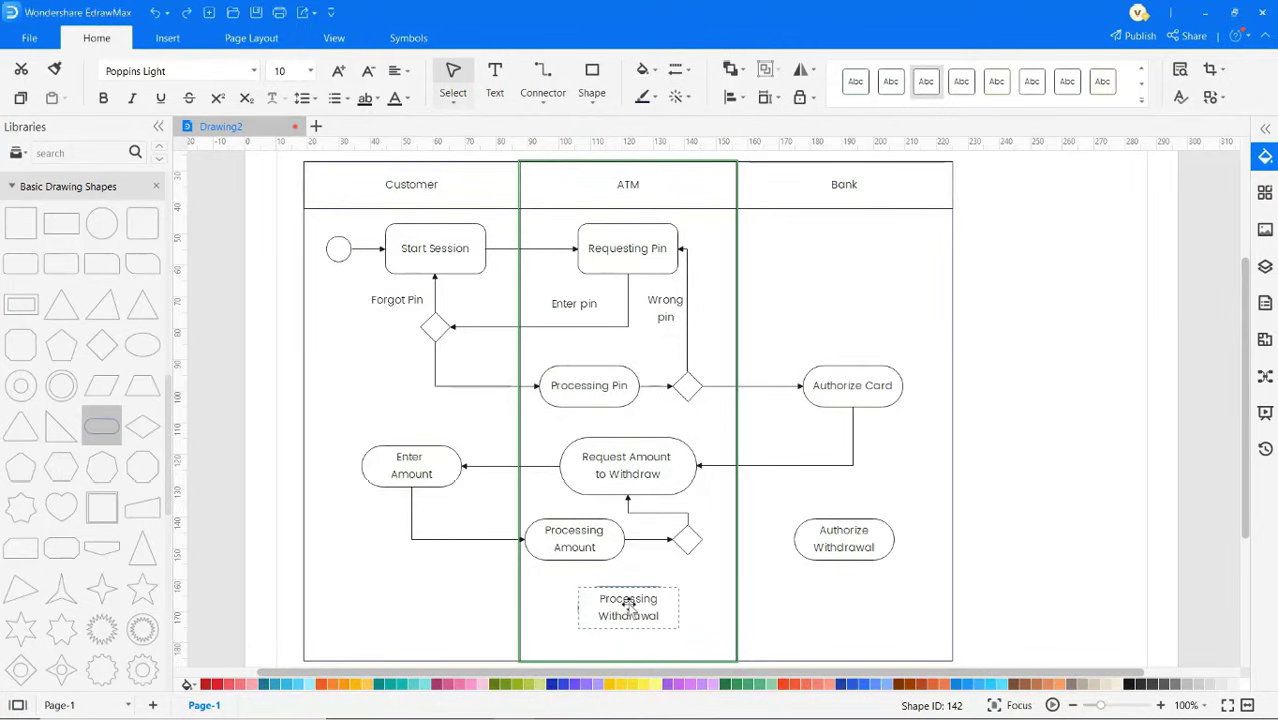
pyautogui.moveTo(101, 427); pyautogui.dragTo(453, 605)
pyautogui.doubleClick(453, 605)
pyautogui.write('Get')
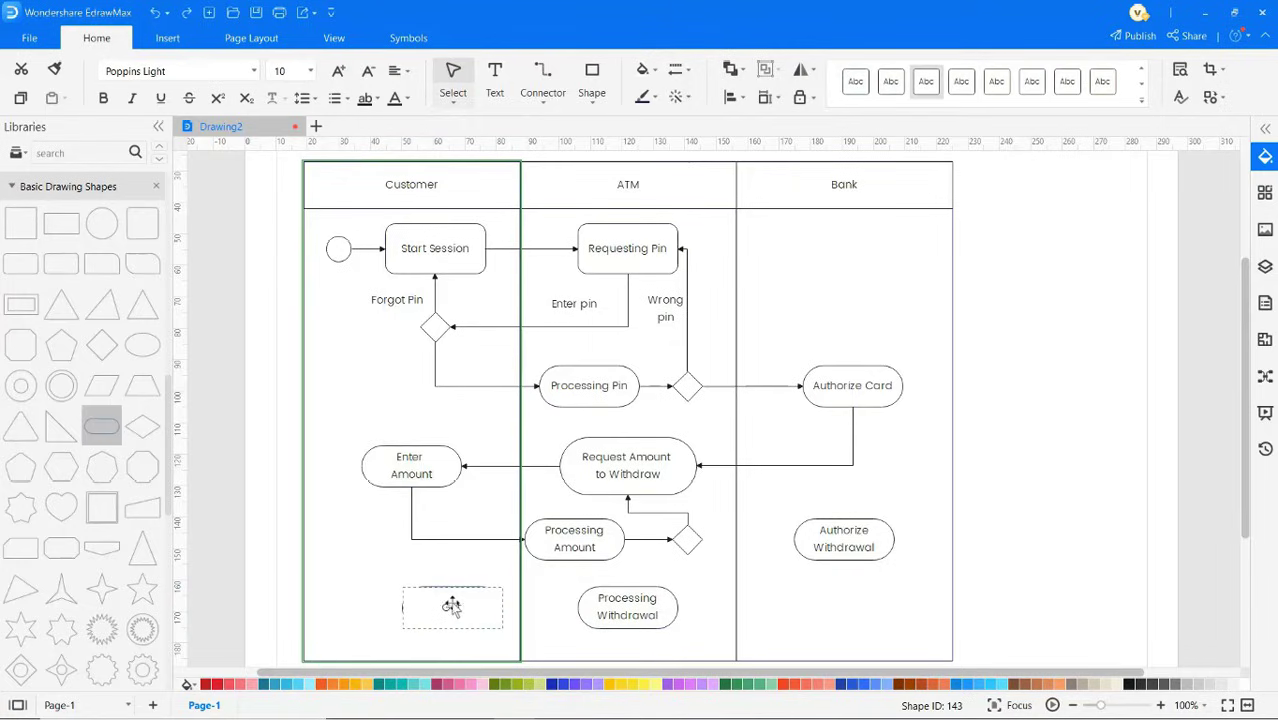
pyautogui.write(' Cash')
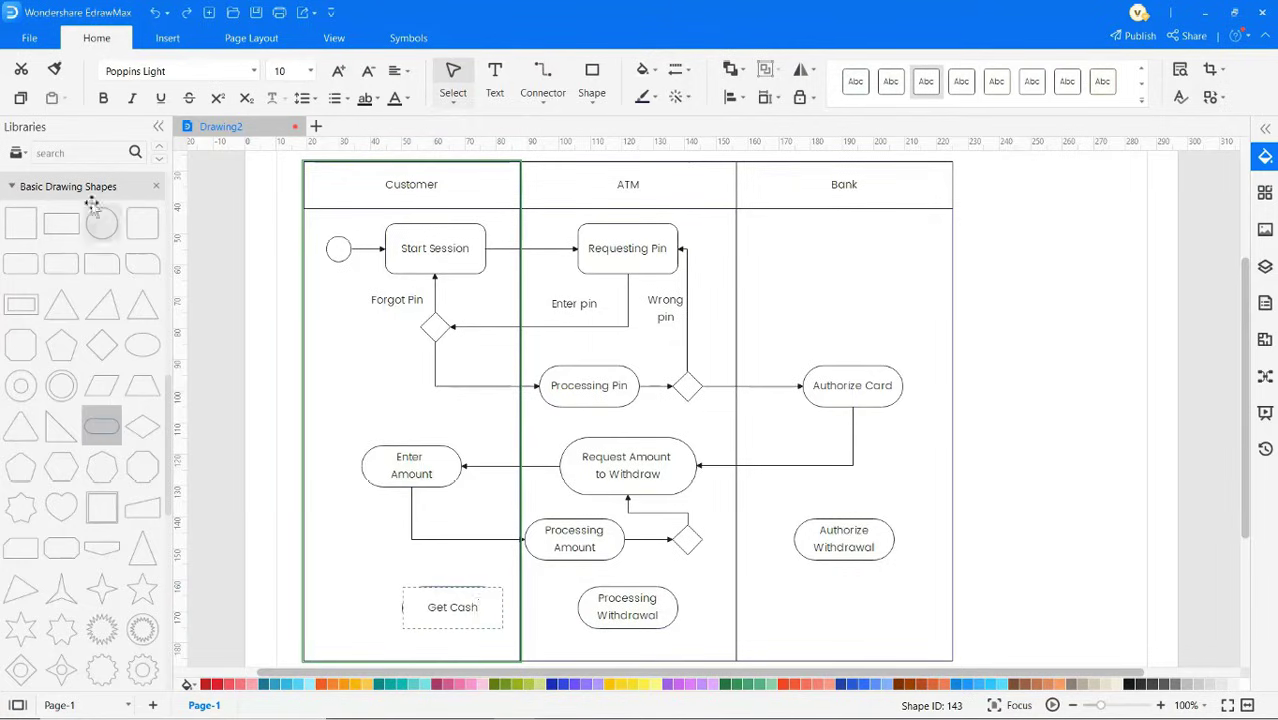
# Place the end node and chain the lower decision, Authorize Withdrawal, Processing Withdrawal and Get Cash.
pyautogui.scroll(5, 63, 257)
pyautogui.moveTo(61, 297); pyautogui.dragTo(338, 607)
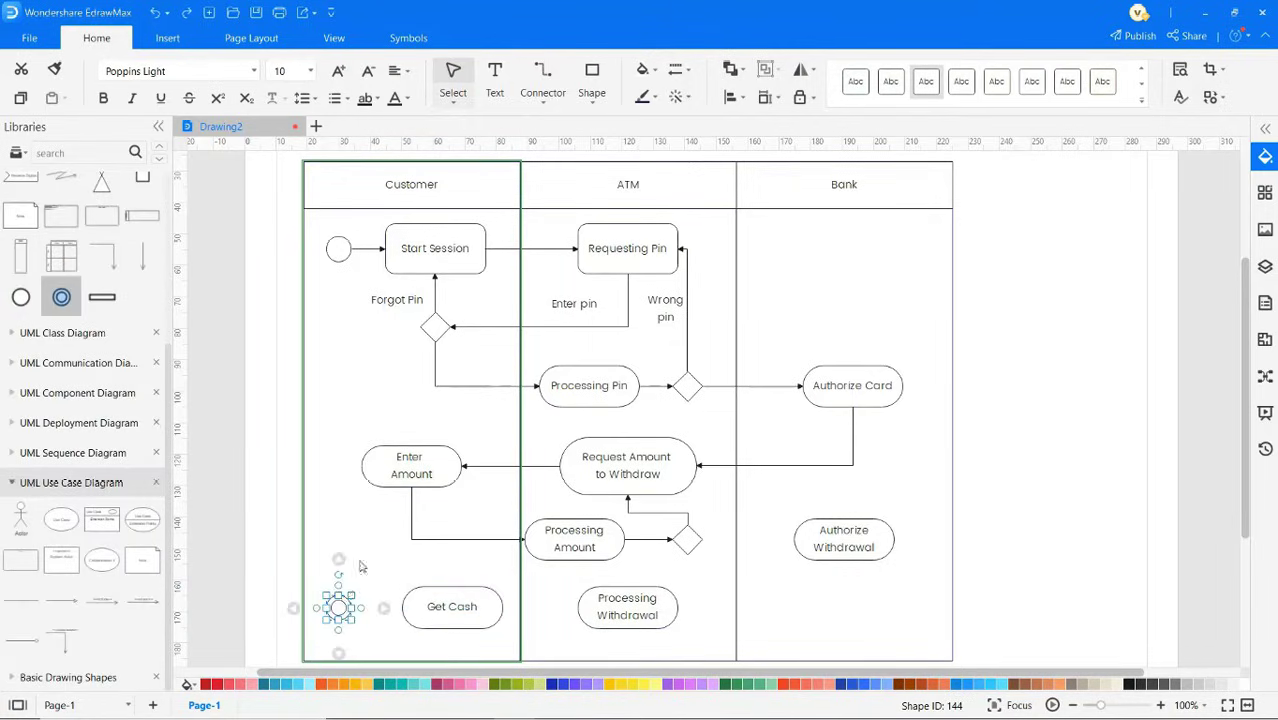
pyautogui.click(543, 92)
pyautogui.click(560, 132)
pyautogui.moveTo(700, 540)
pyautogui.mouseDown()
pyautogui.moveTo(795, 541)
pyautogui.moveTo(808, 615)
pyautogui.moveTo(680, 607)
pyautogui.mouseUp()
pyautogui.moveTo(577, 607); pyautogui.dragTo(504, 607)
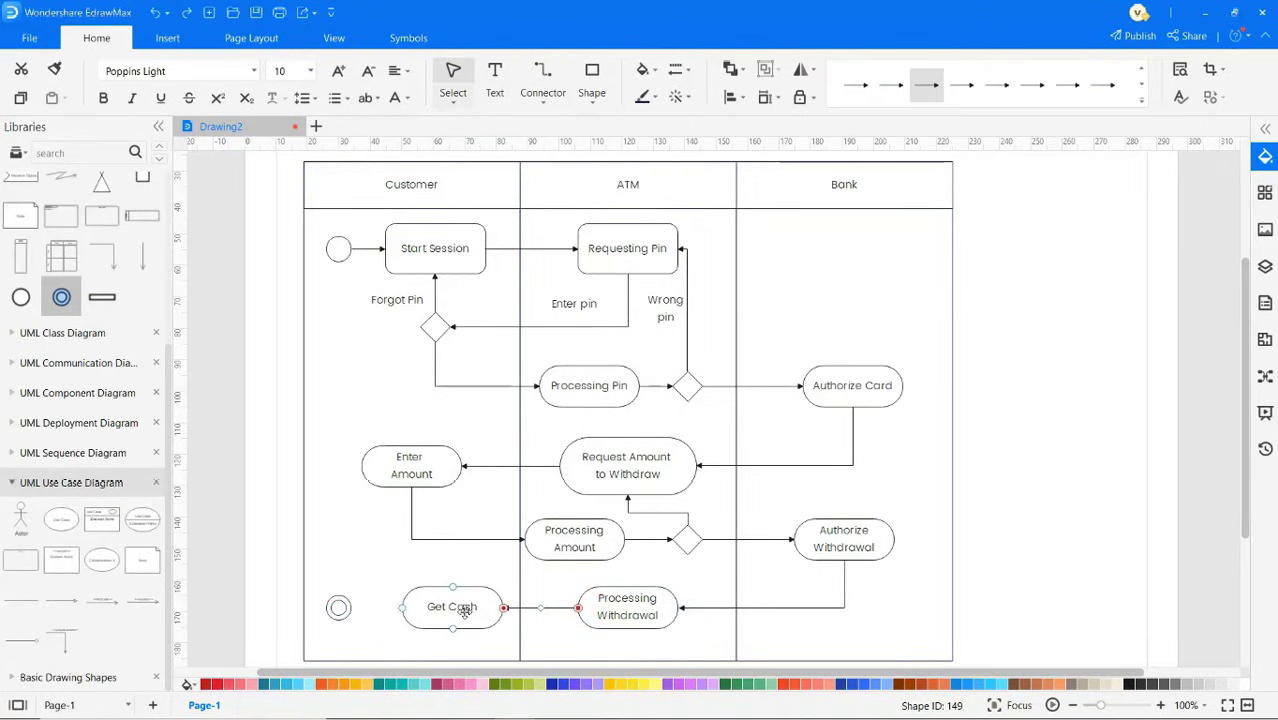
pyautogui.moveTo(401, 607); pyautogui.dragTo(352, 608)
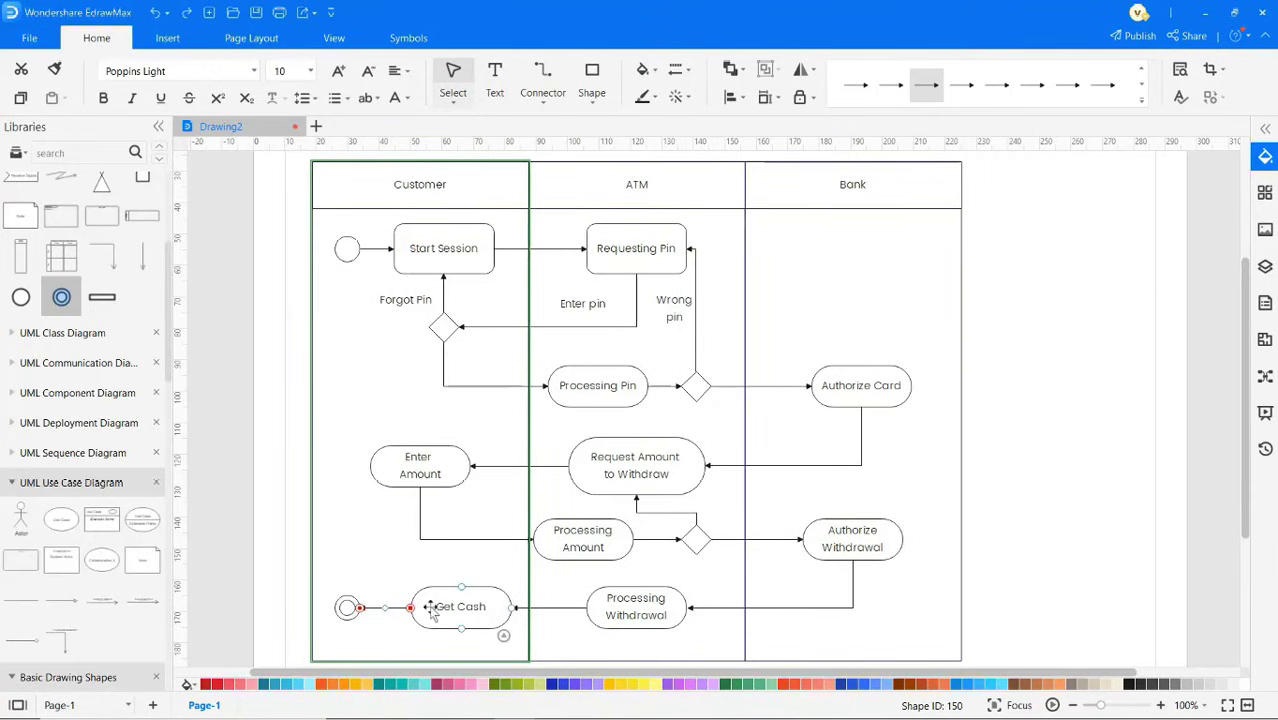
pyautogui.click(1265, 195)
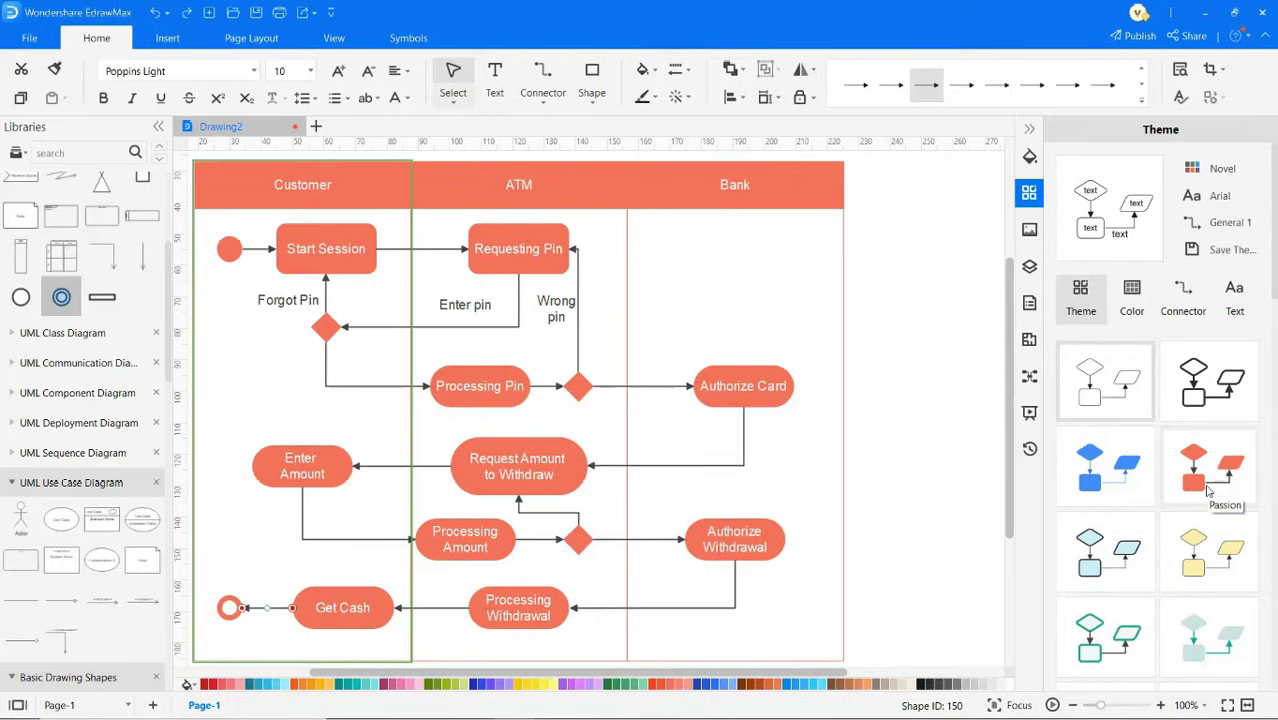
pyautogui.click(1029, 128)
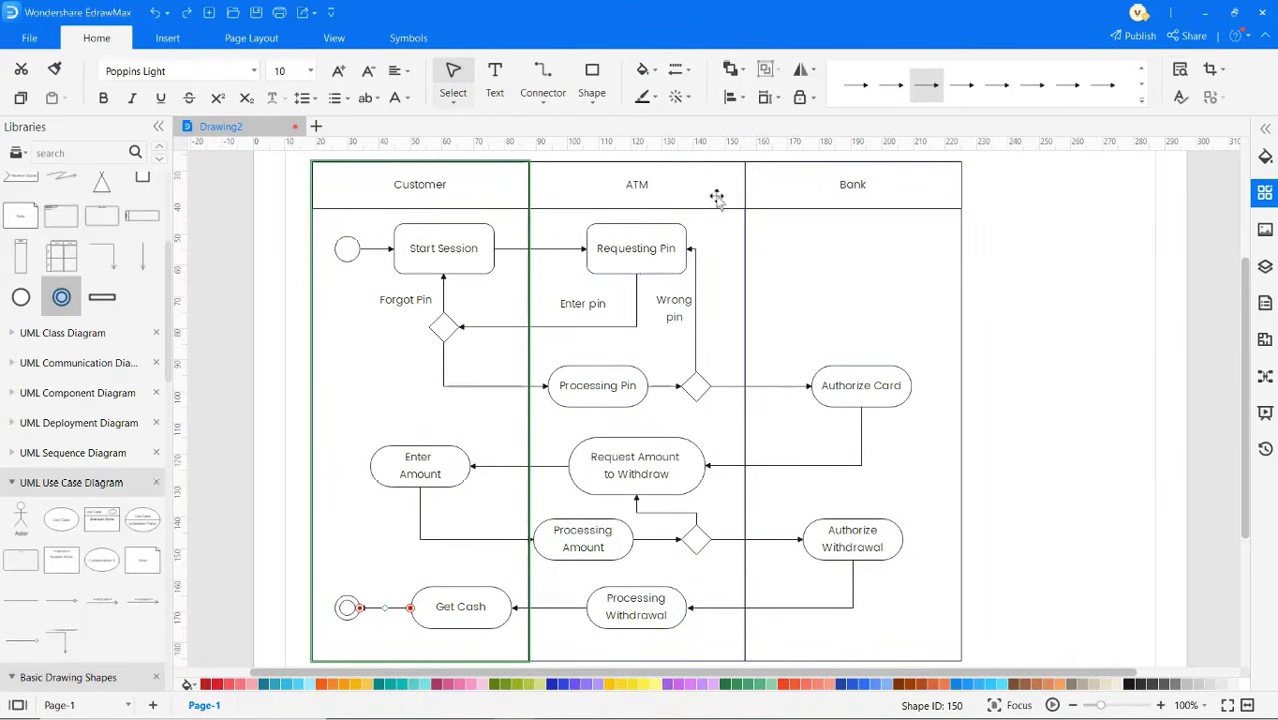
pyautogui.keyDown('ctrl'); pyautogui.click(616, 251); pyautogui.keyUp('ctrl')
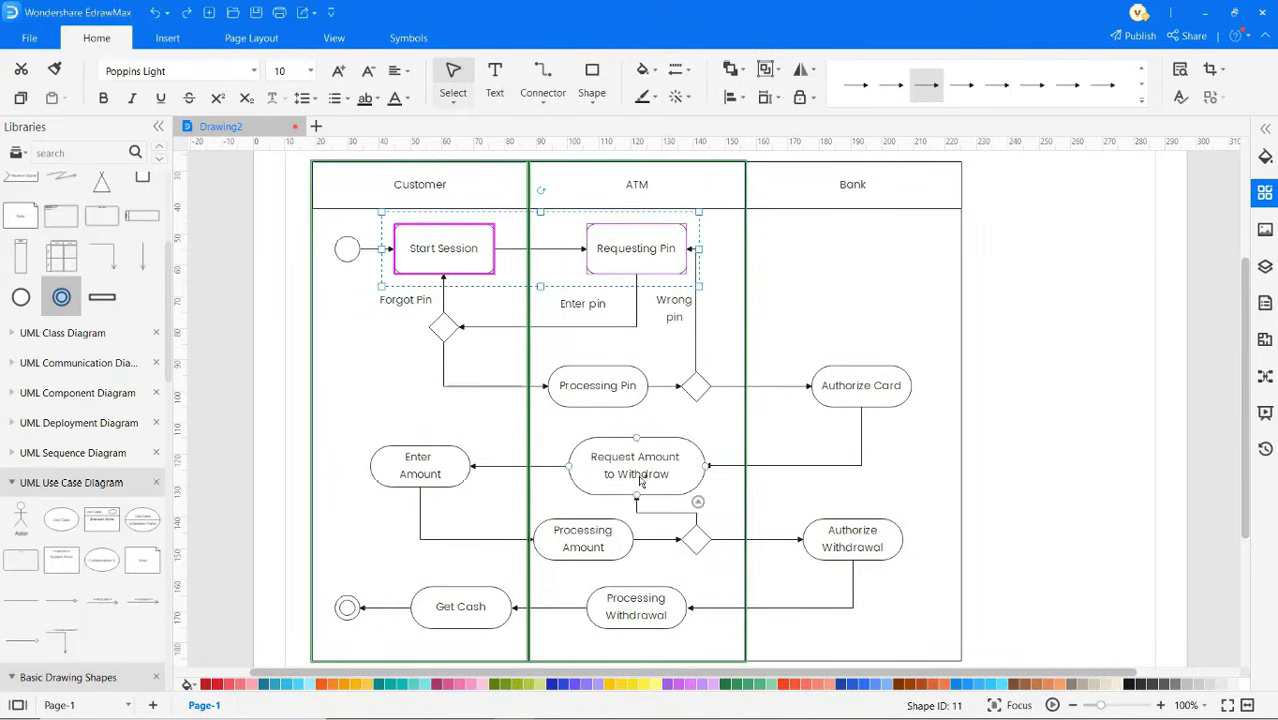
pyautogui.keyDown('ctrl'); pyautogui.click(700, 476); pyautogui.keyUp('ctrl')
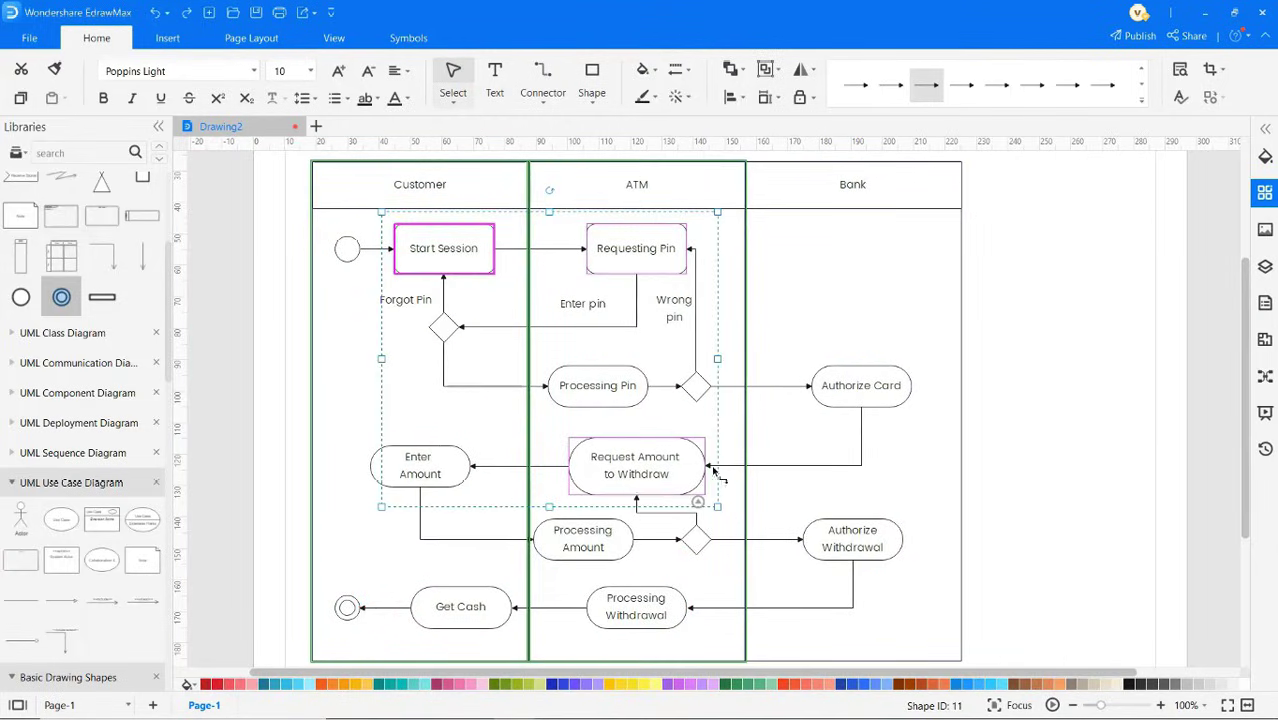
# Remove the outline from the three selected action shapes and fill them teal.
pyautogui.click(1265, 157)
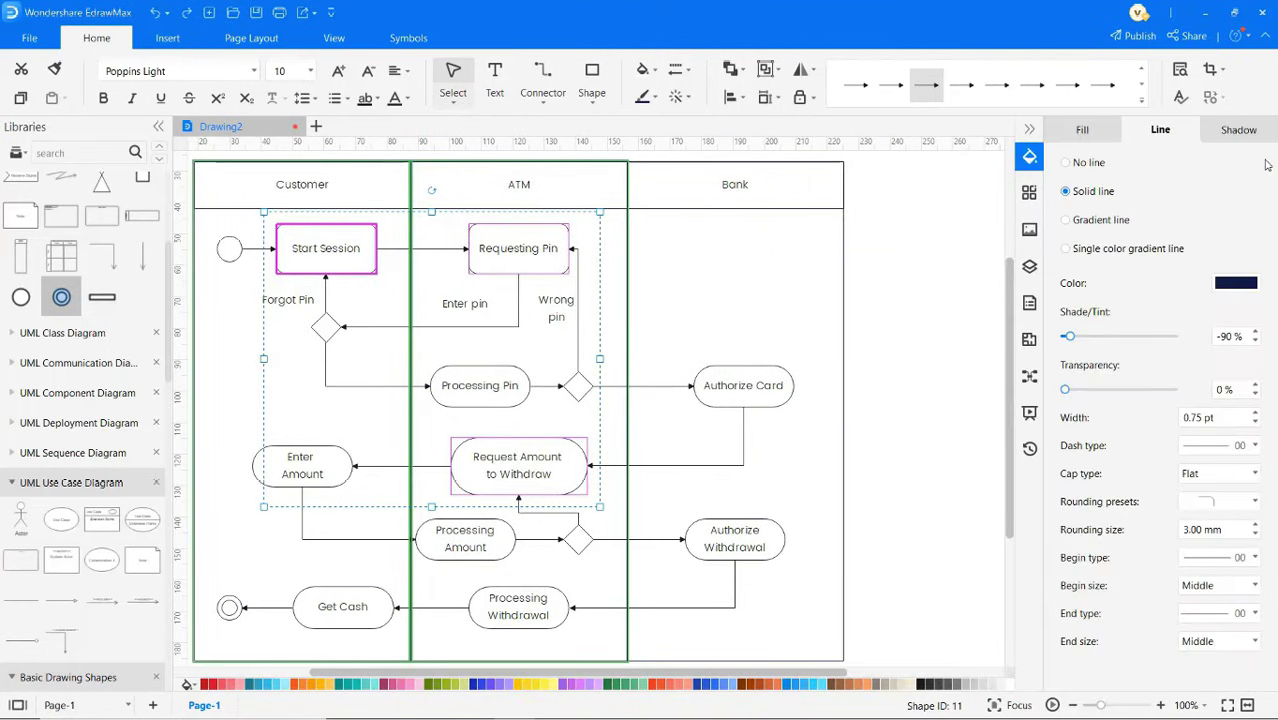
pyautogui.click(1068, 165)
pyautogui.click(1082, 130)
pyautogui.click(1231, 343)
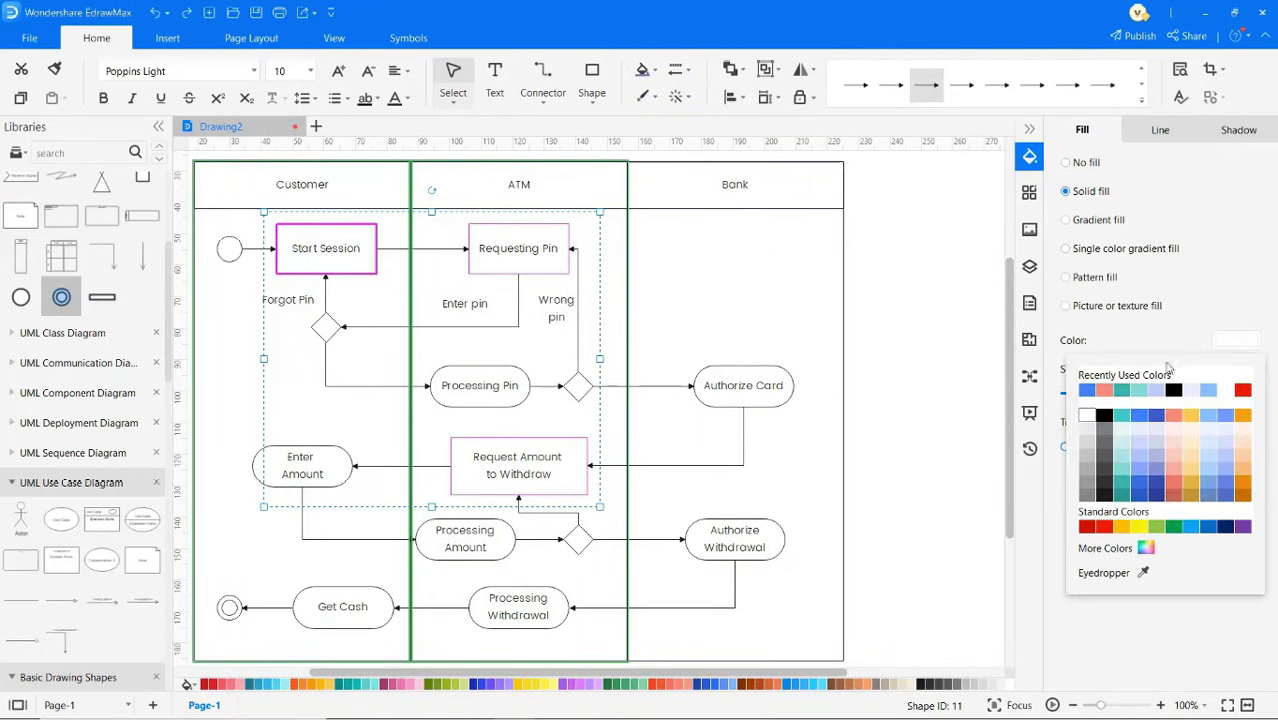
pyautogui.click(1122, 390)
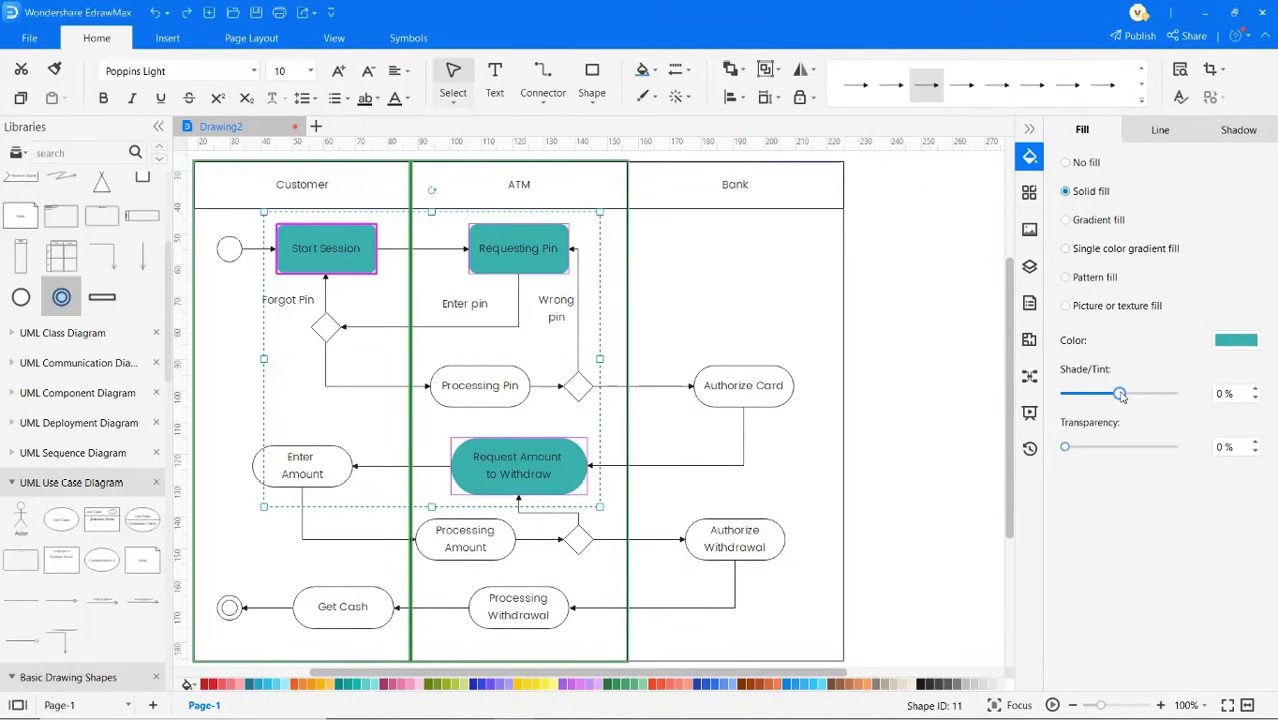
# Fill the start circle and remaining activity states blue with no outline.
pyautogui.click(229, 248)
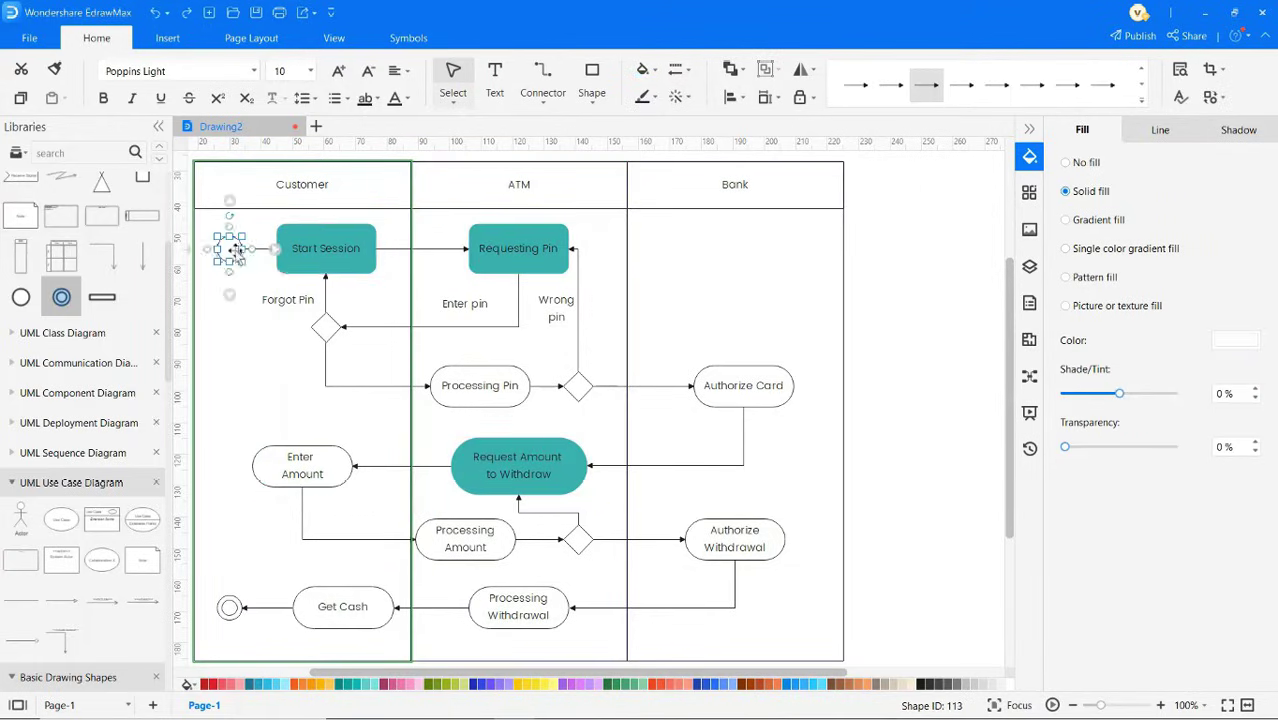
pyautogui.keyDown('ctrl'); pyautogui.click(485, 385); pyautogui.keyUp('ctrl')
pyautogui.keyDown('ctrl'); pyautogui.click(333, 466); pyautogui.keyUp('ctrl')
pyautogui.keyDown('ctrl'); pyautogui.click(478, 552); pyautogui.keyUp('ctrl')
pyautogui.keyDown('ctrl'); pyautogui.click(540, 620); pyautogui.keyUp('ctrl')
pyautogui.keyDown('ctrl'); pyautogui.click(375, 618); pyautogui.keyUp('ctrl')
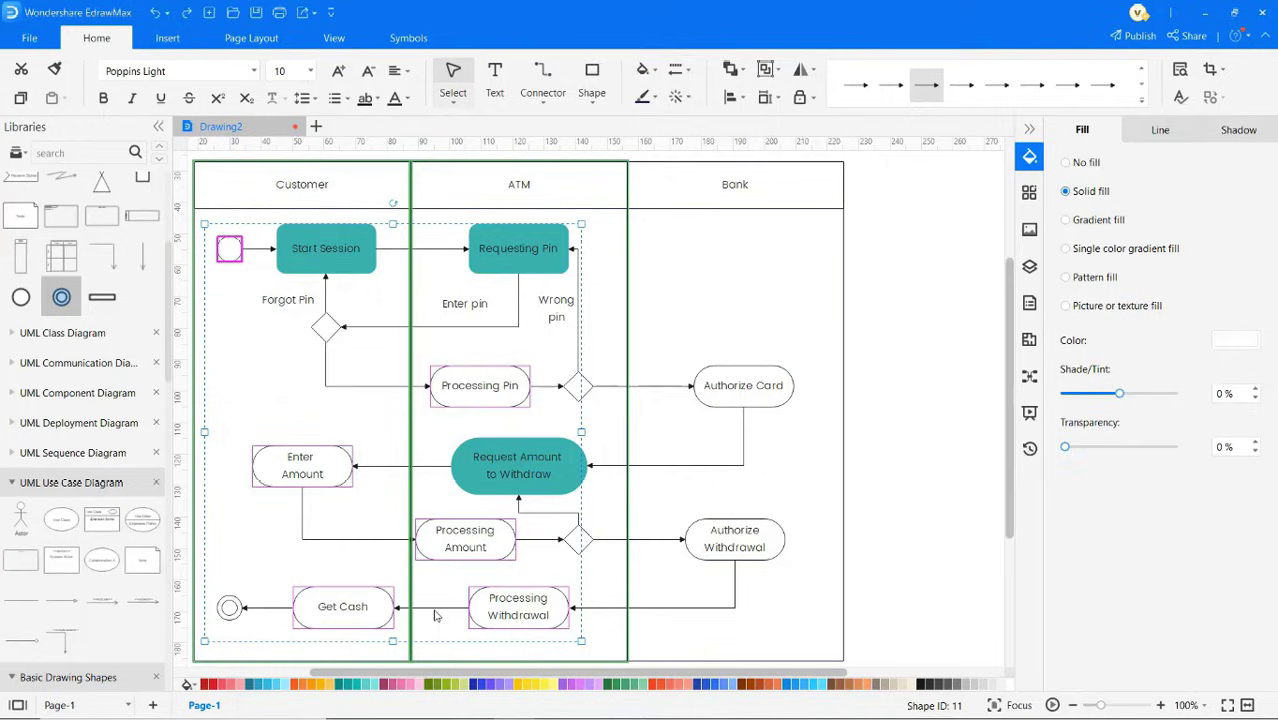
pyautogui.keyDown('ctrl'); pyautogui.click(733, 396); pyautogui.keyUp('ctrl')
pyautogui.keyDown('ctrl'); pyautogui.click(765, 533); pyautogui.keyUp('ctrl')
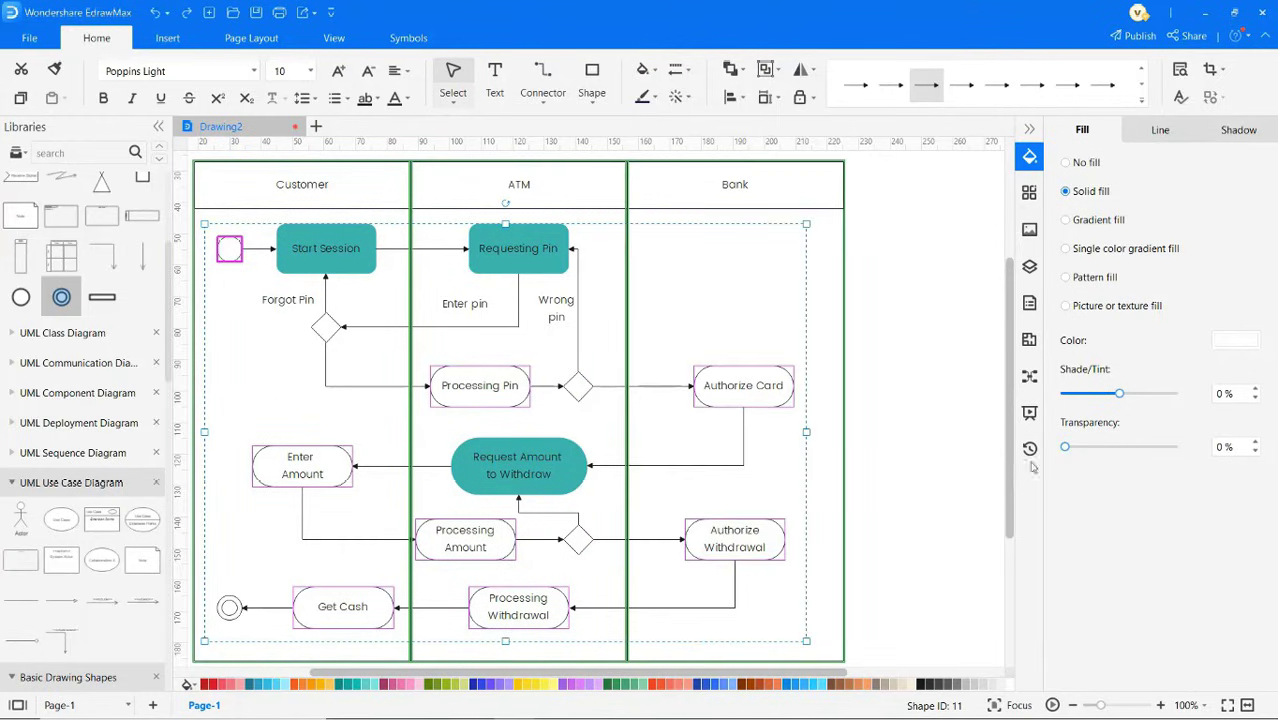
pyautogui.click(1103, 393)
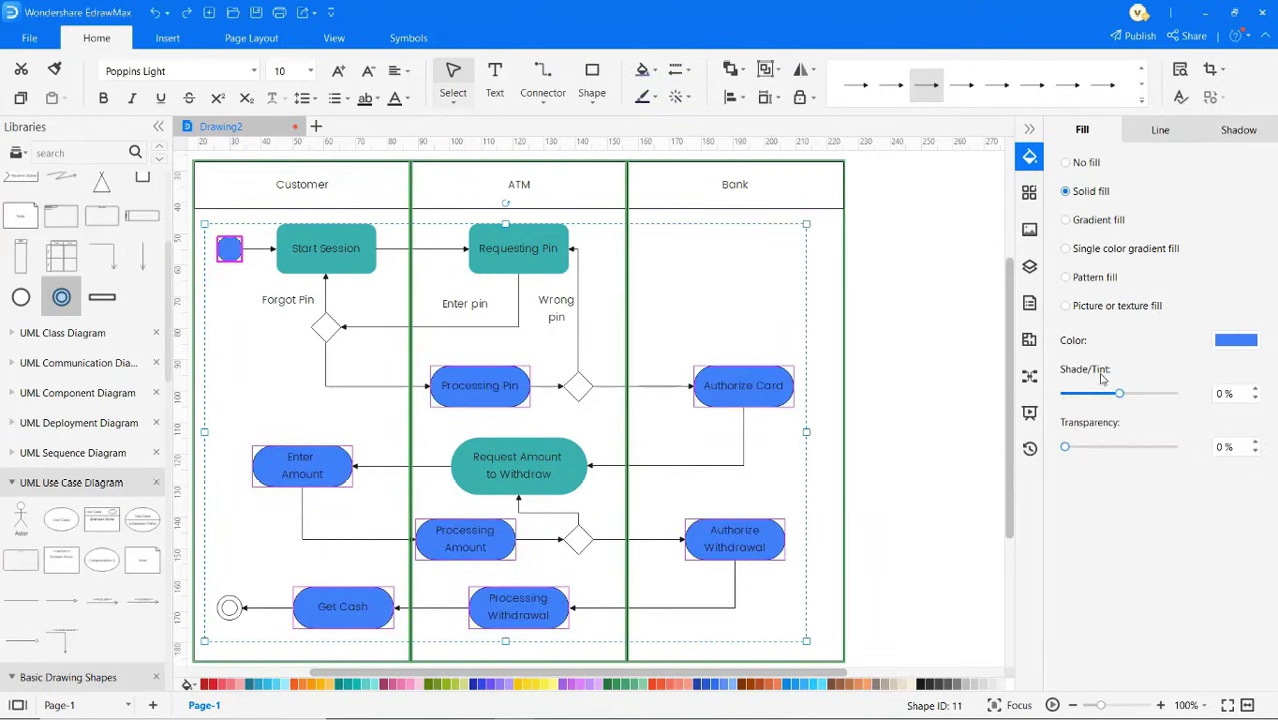
pyautogui.click(1160, 133)
pyautogui.click(1082, 165)
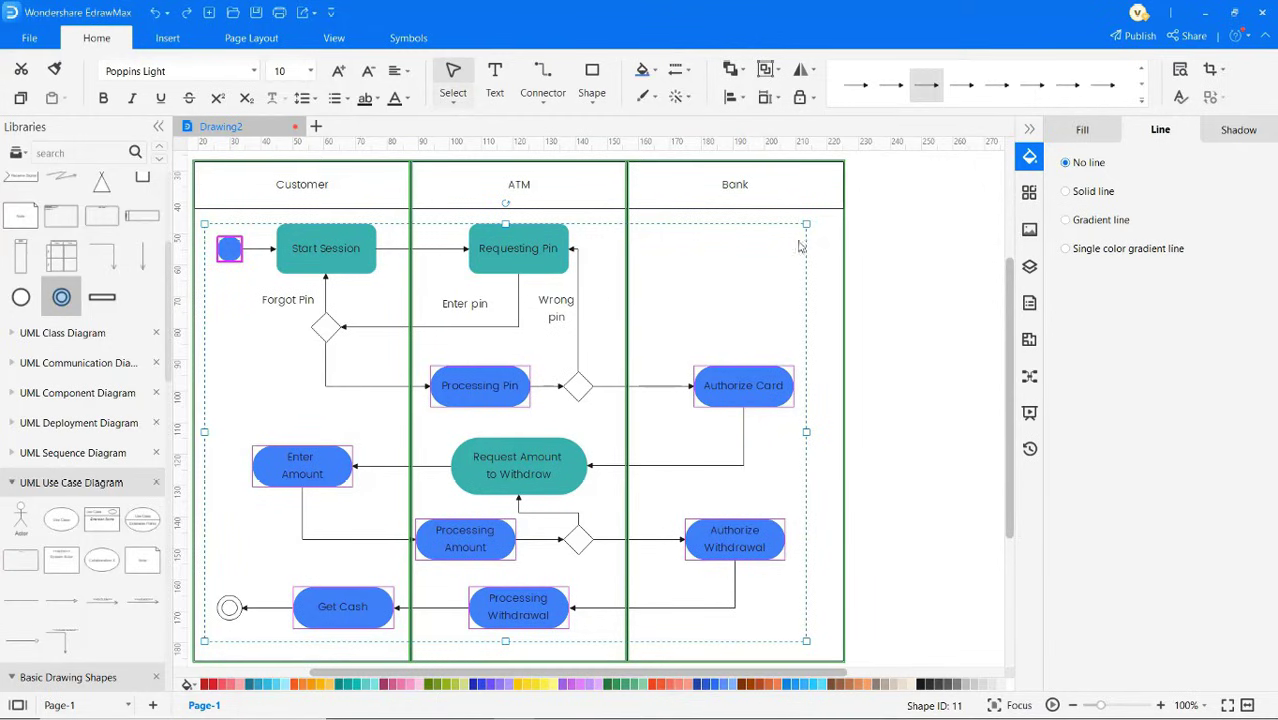
# Fill the three decision diamonds salmon.
pyautogui.click(330, 328)
pyautogui.keyDown('ctrl'); pyautogui.click(578, 388); pyautogui.keyUp('ctrl')
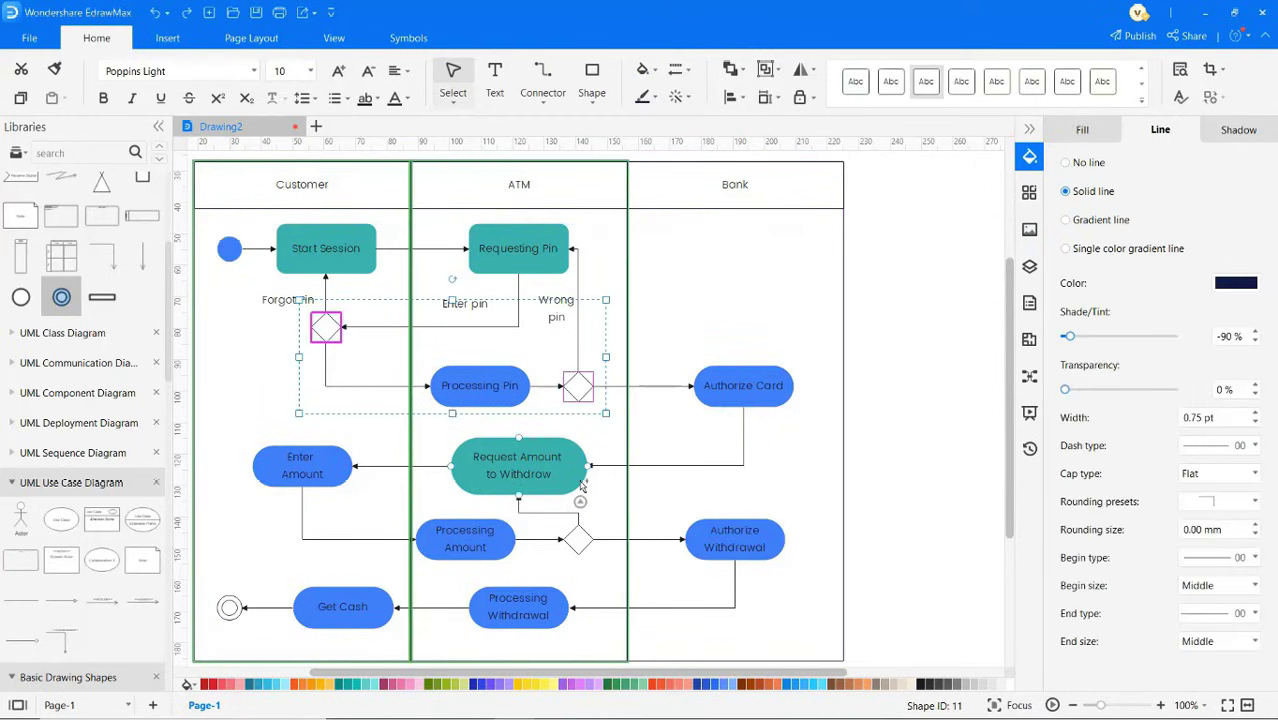
pyautogui.keyDown('ctrl'); pyautogui.click(580, 540); pyautogui.keyUp('ctrl')
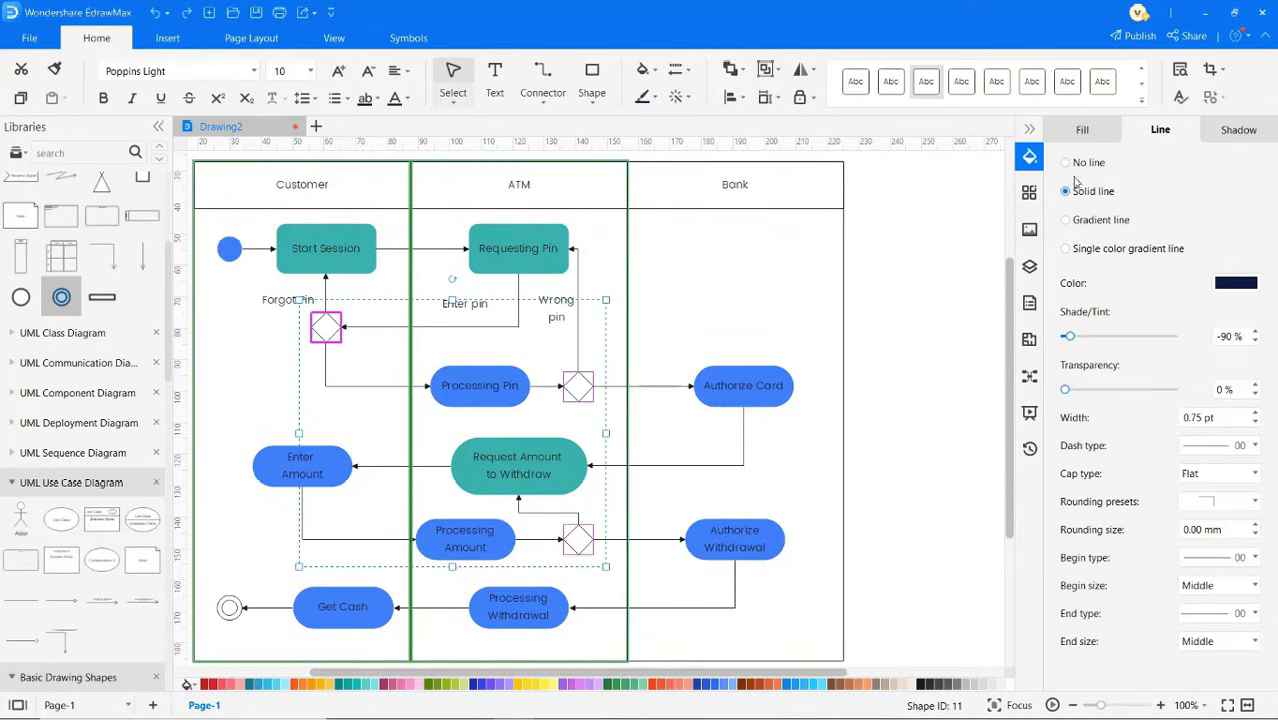
pyautogui.click(1082, 130)
pyautogui.click(1236, 340)
pyautogui.click(1121, 395)
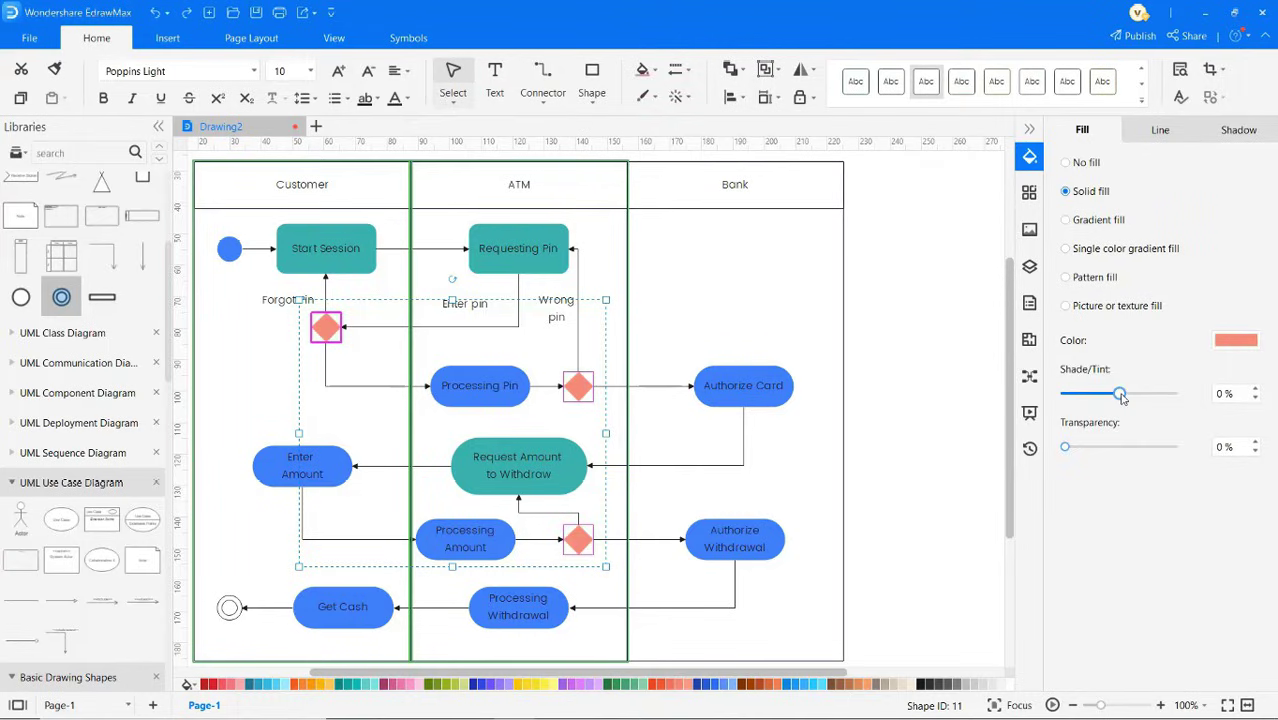
# Select all connectors and make them salmon with a 1.50 pt line width.
pyautogui.rightClick(893, 376)
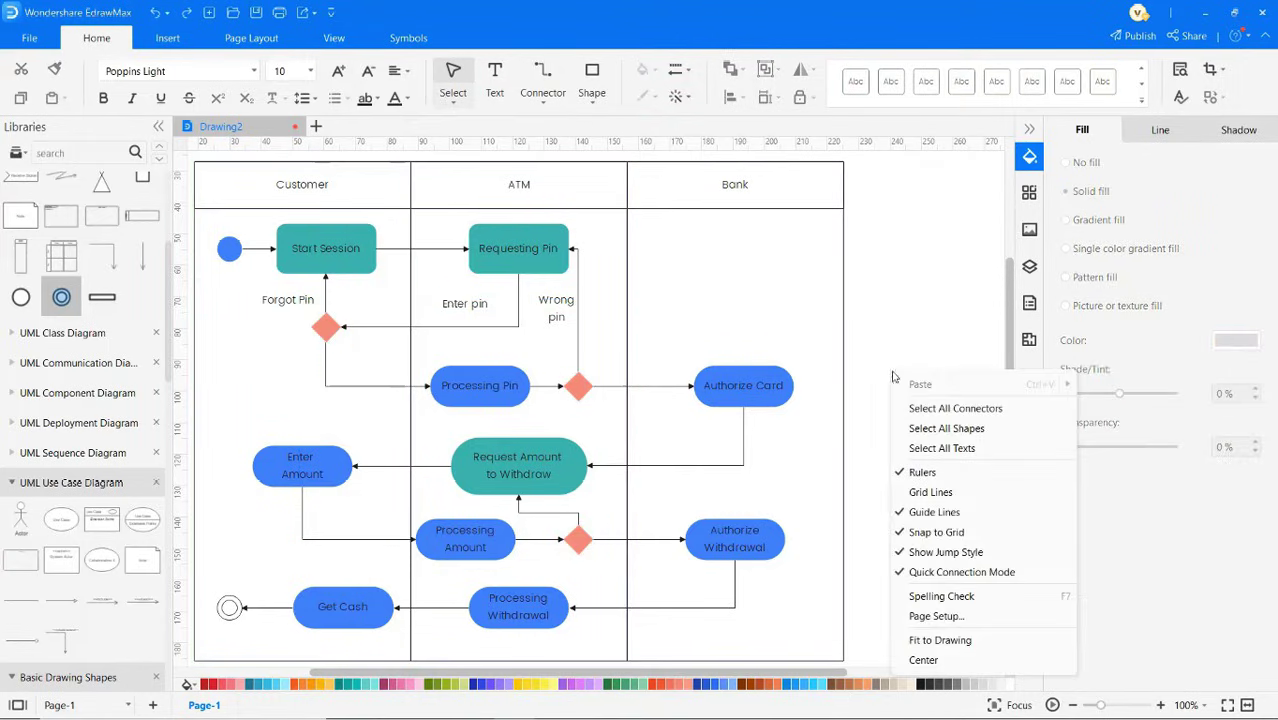
pyautogui.click(918, 408)
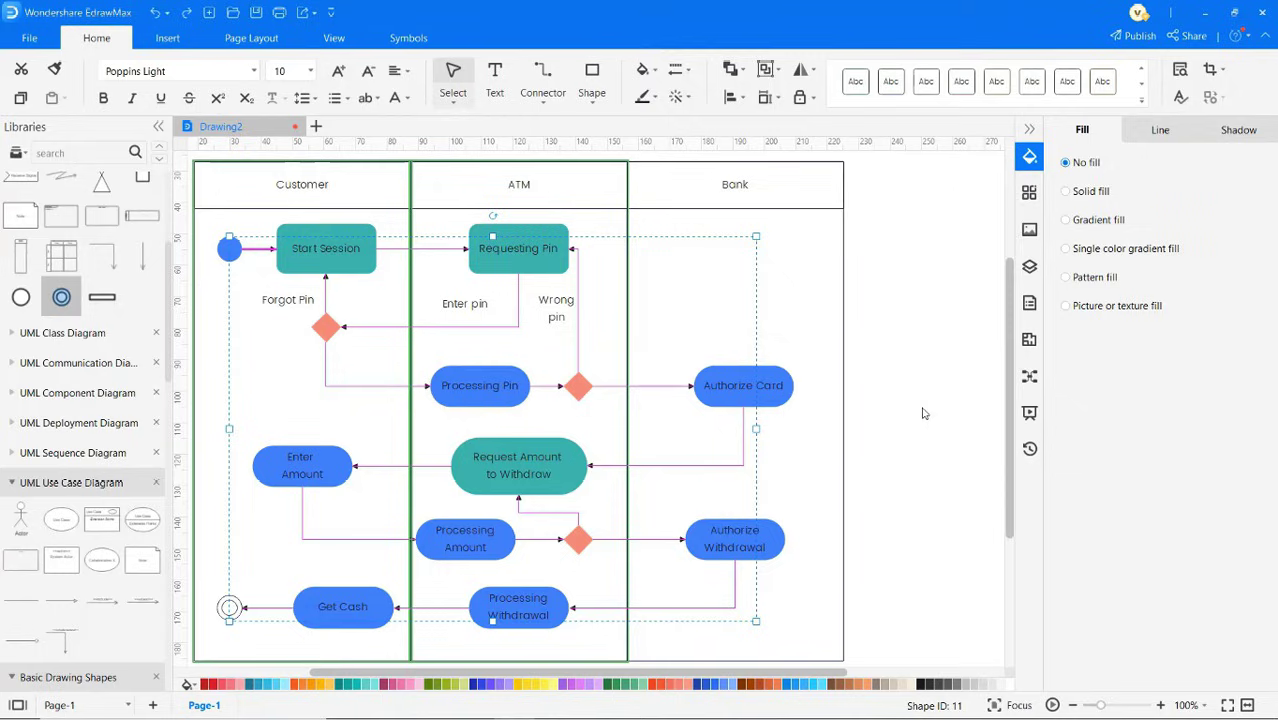
pyautogui.click(1158, 131)
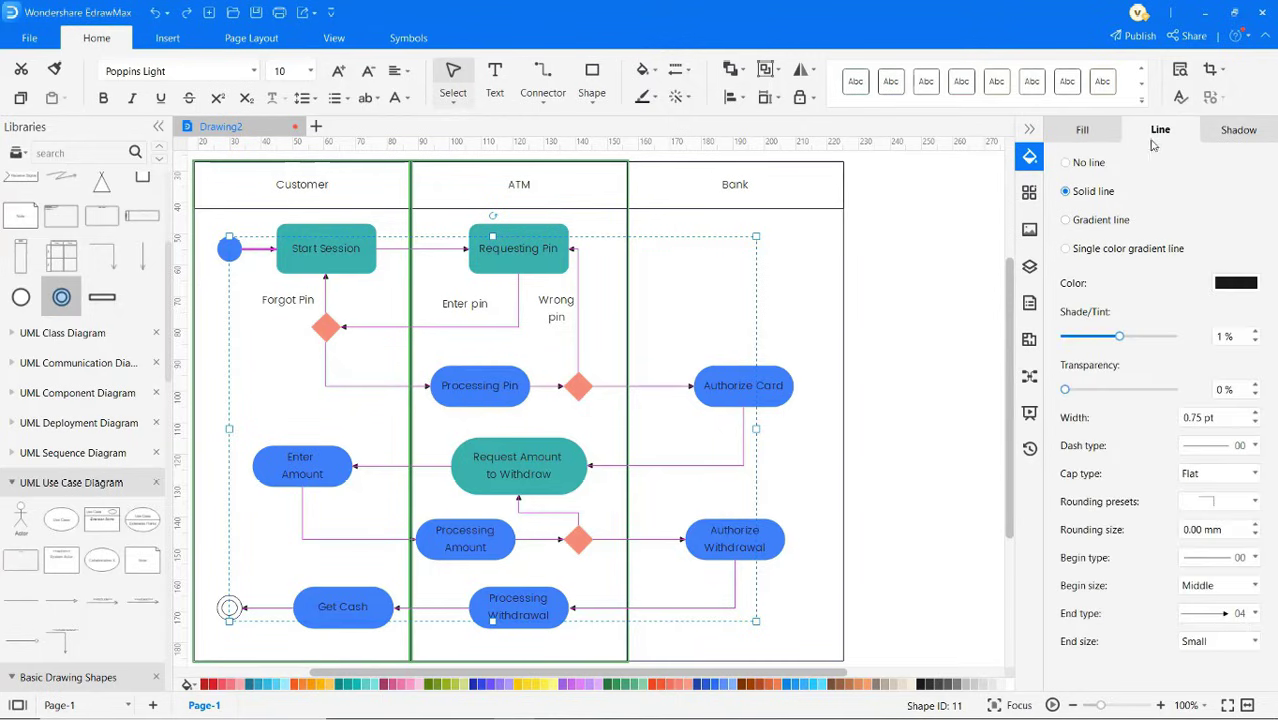
pyautogui.click(1227, 285)
pyautogui.click(1086, 334)
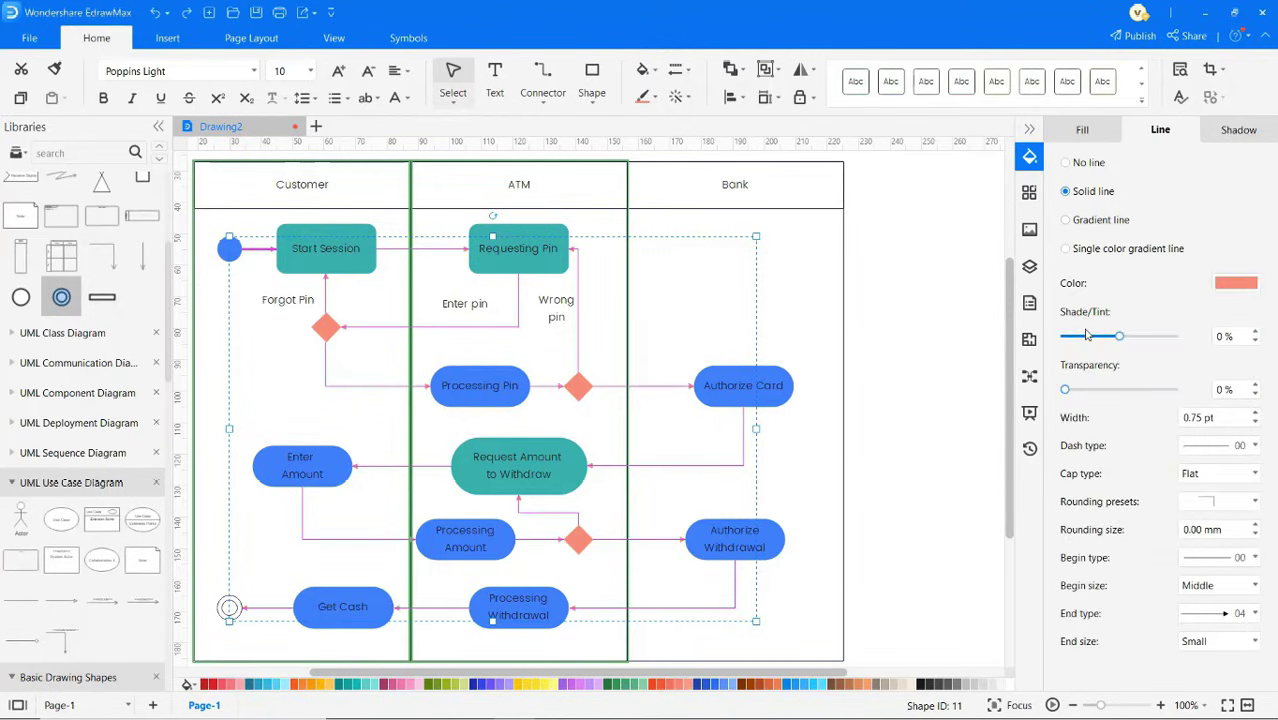
pyautogui.click(1256, 414)
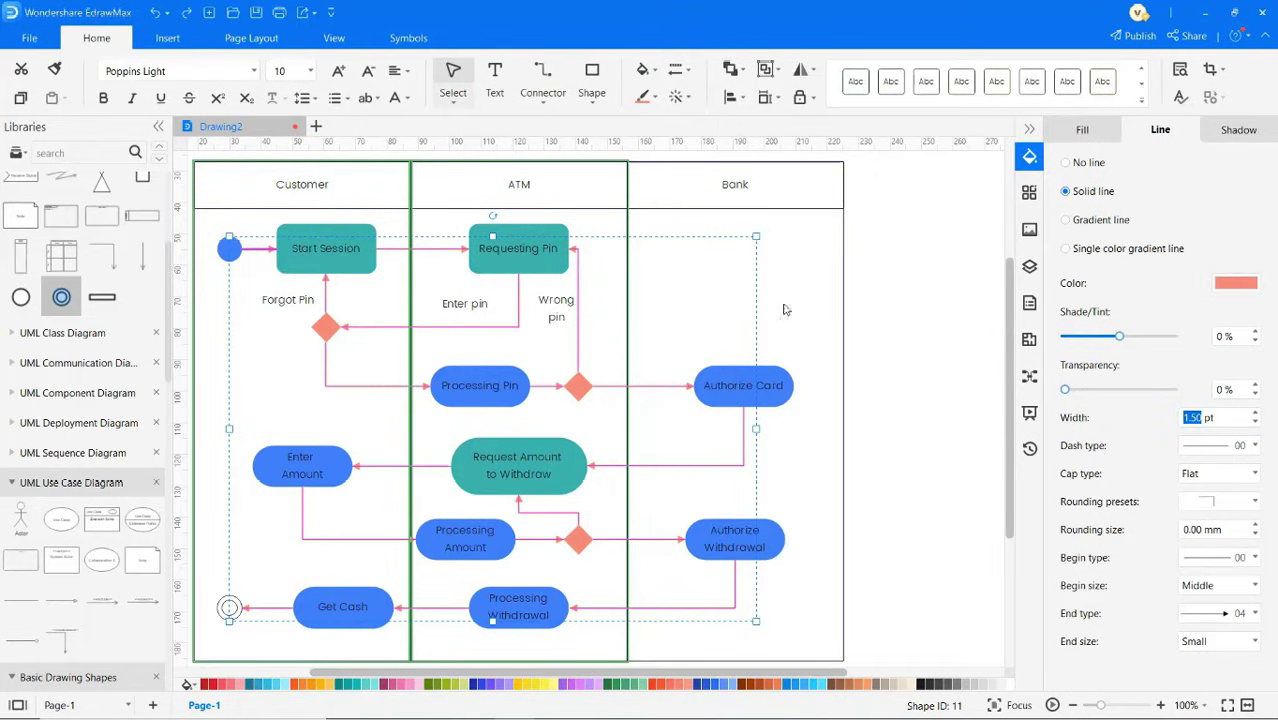
pyautogui.click(383, 192)
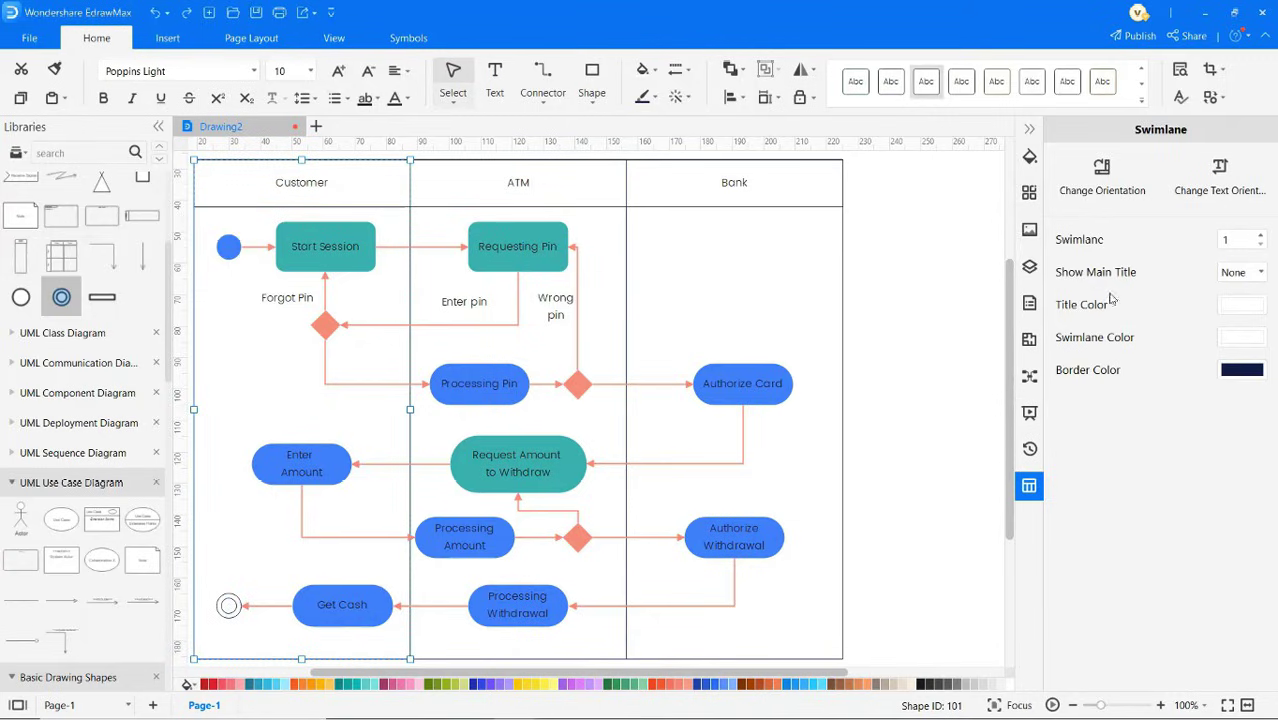
# Set the Customer lane's title color and border color to blue.
pyautogui.click(1245, 319)
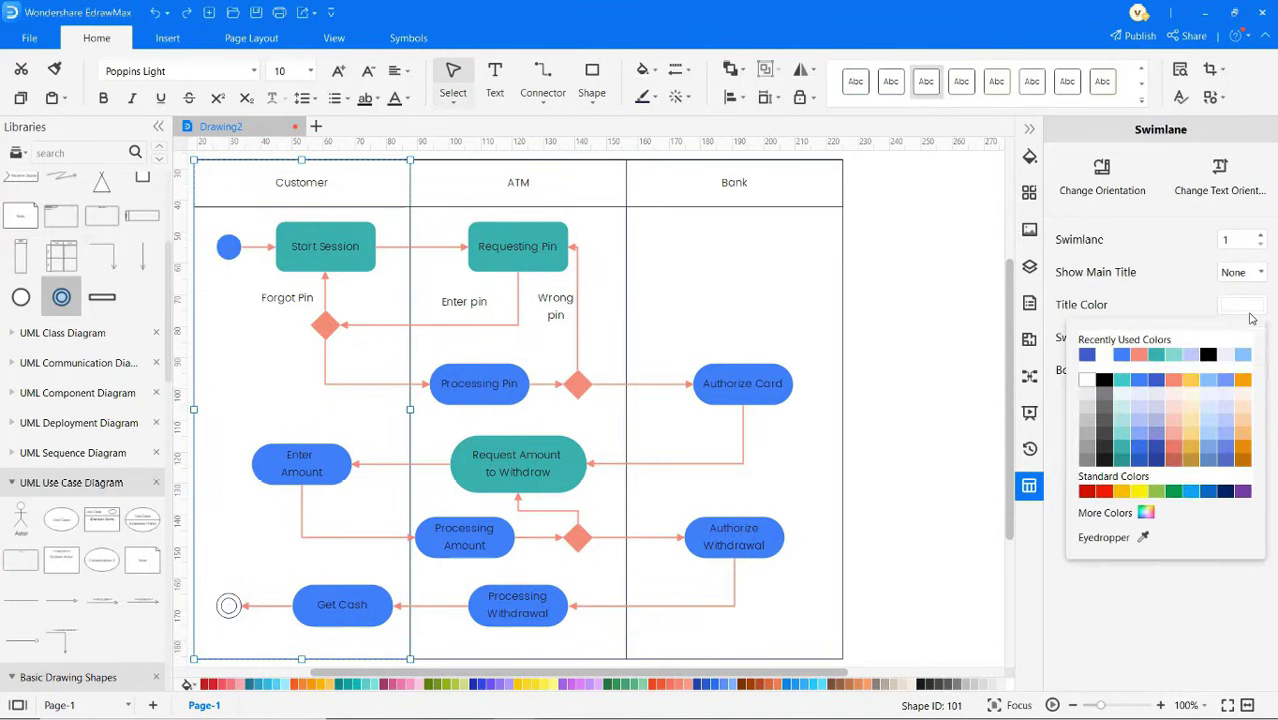
pyautogui.click(1126, 357)
pyautogui.click(1240, 370)
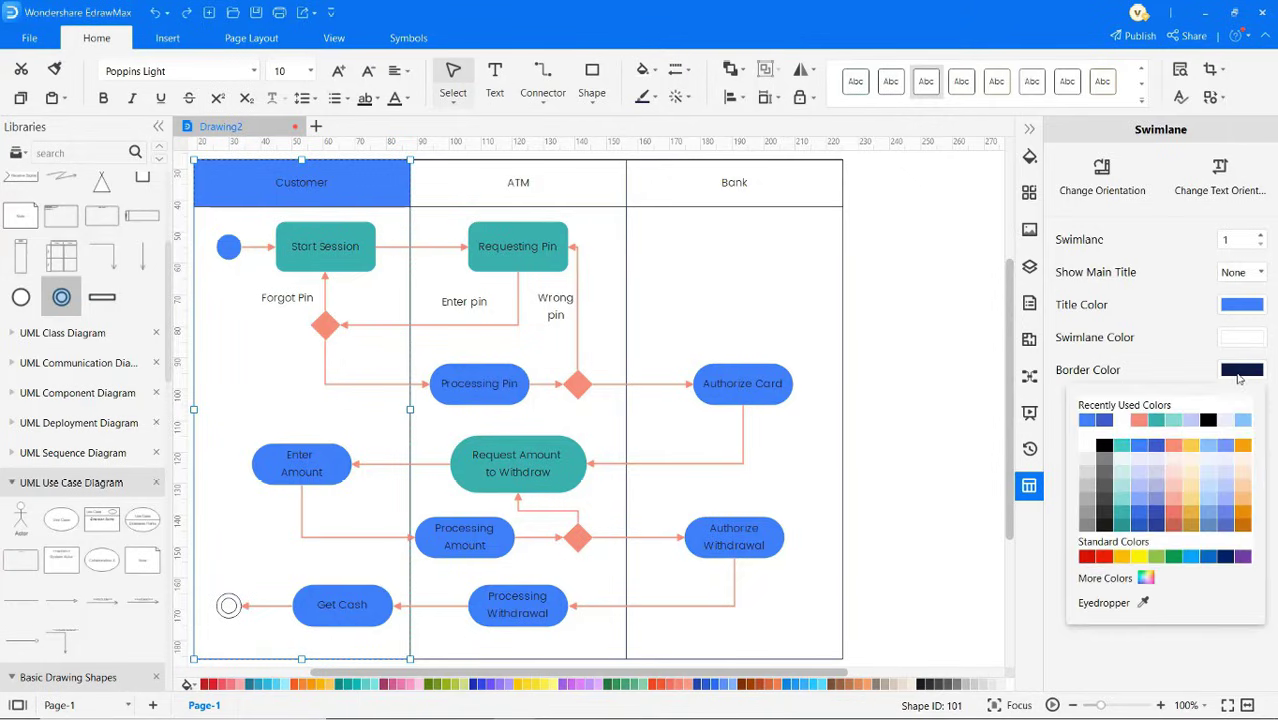
pyautogui.click(1098, 415)
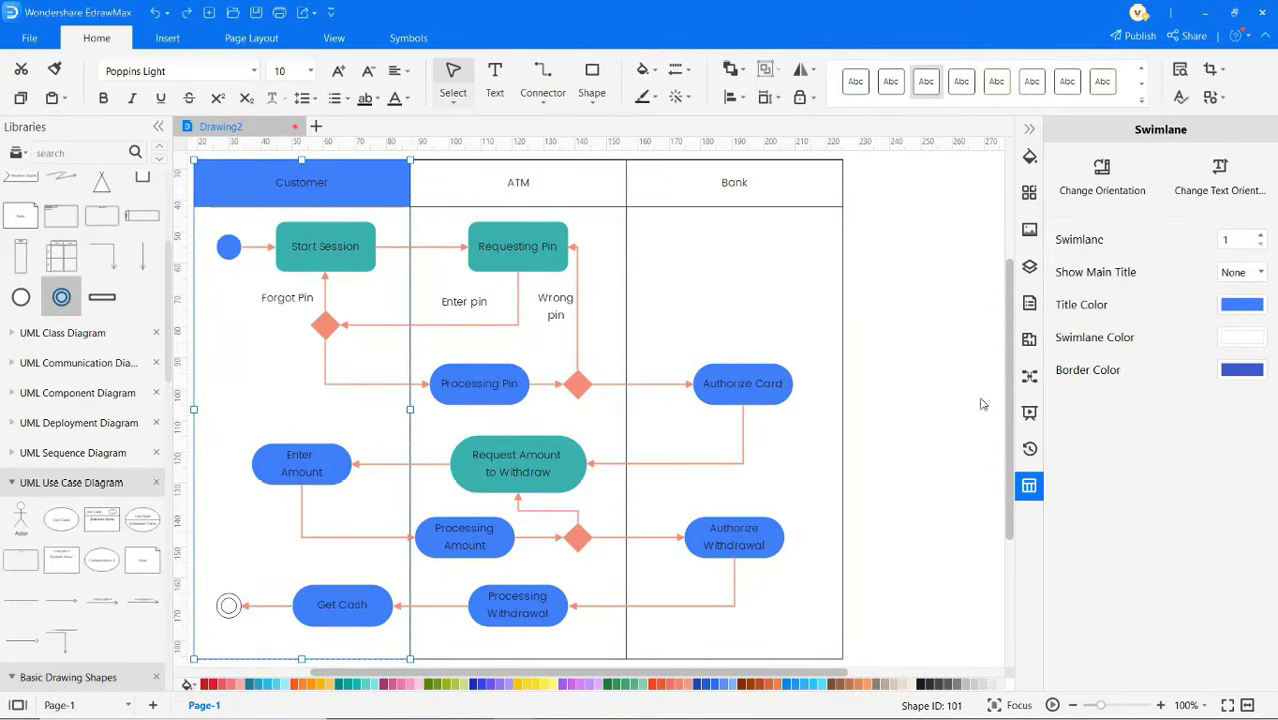
# Enlarge the Customer title to size 12, bold it, and copy the style to ATM.
pyautogui.doubleClick(305, 186)
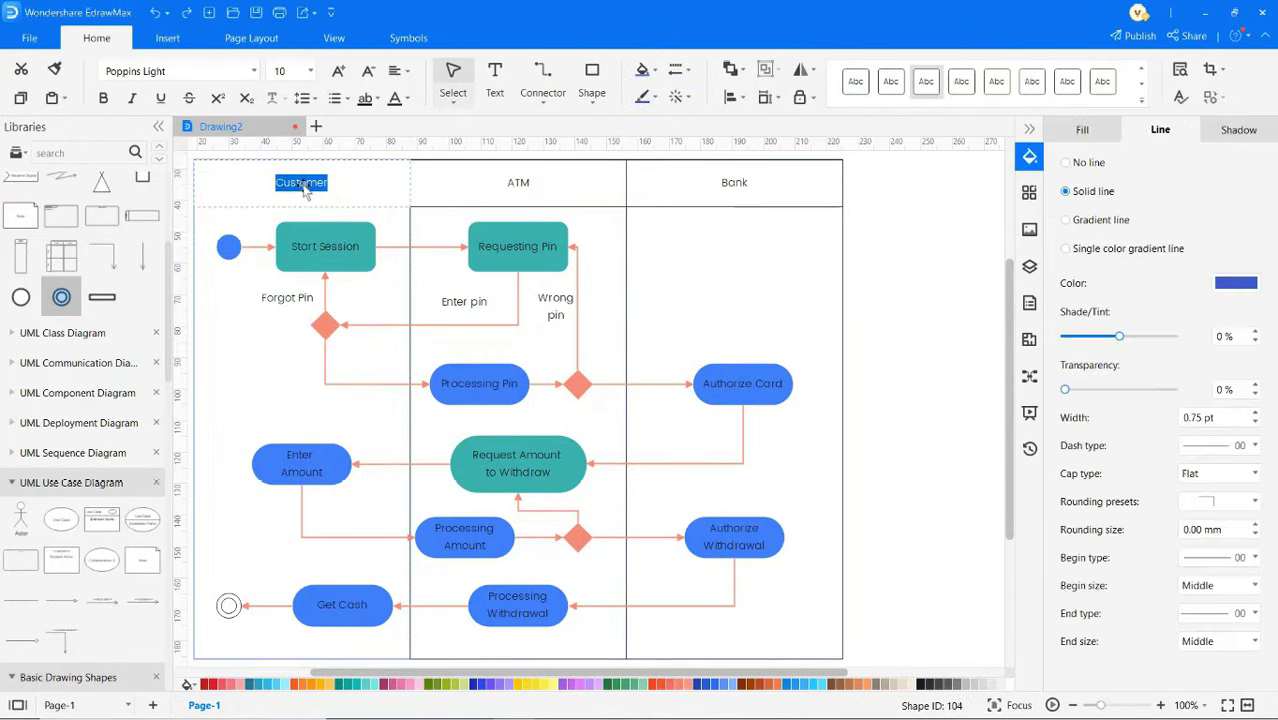
pyautogui.click(336, 74)
pyautogui.click(336, 74)
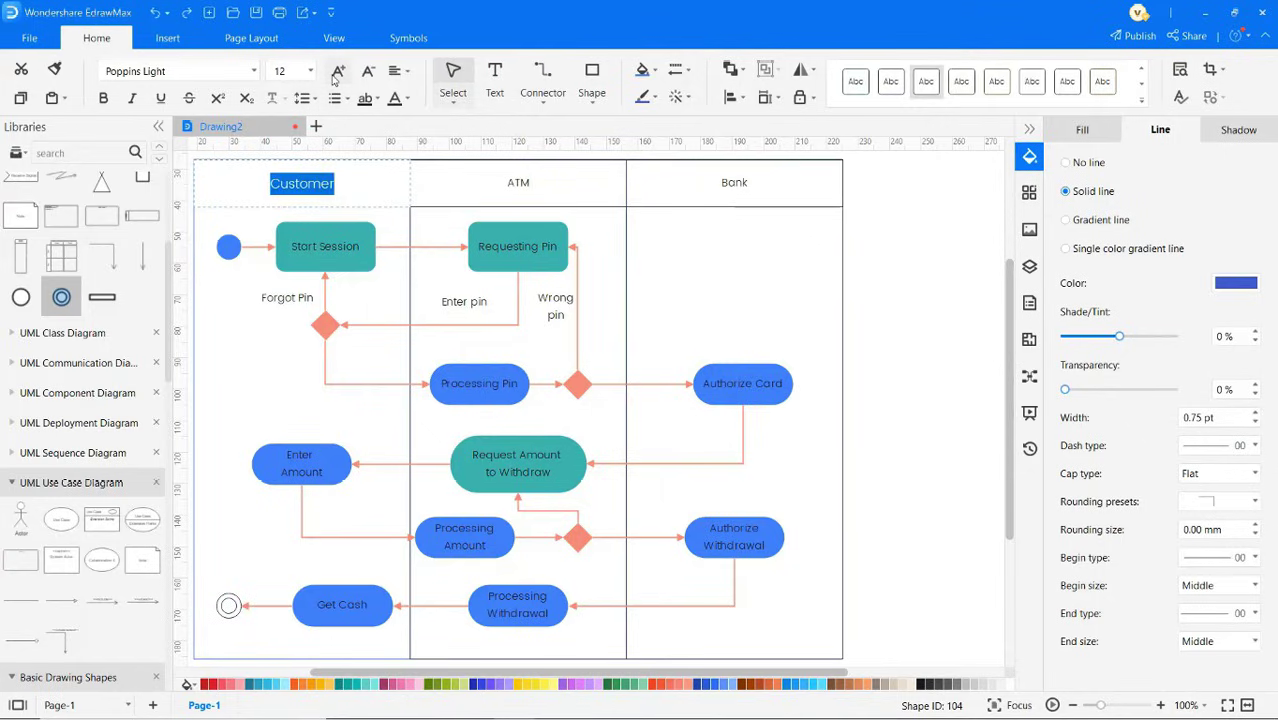
pyautogui.click(103, 100)
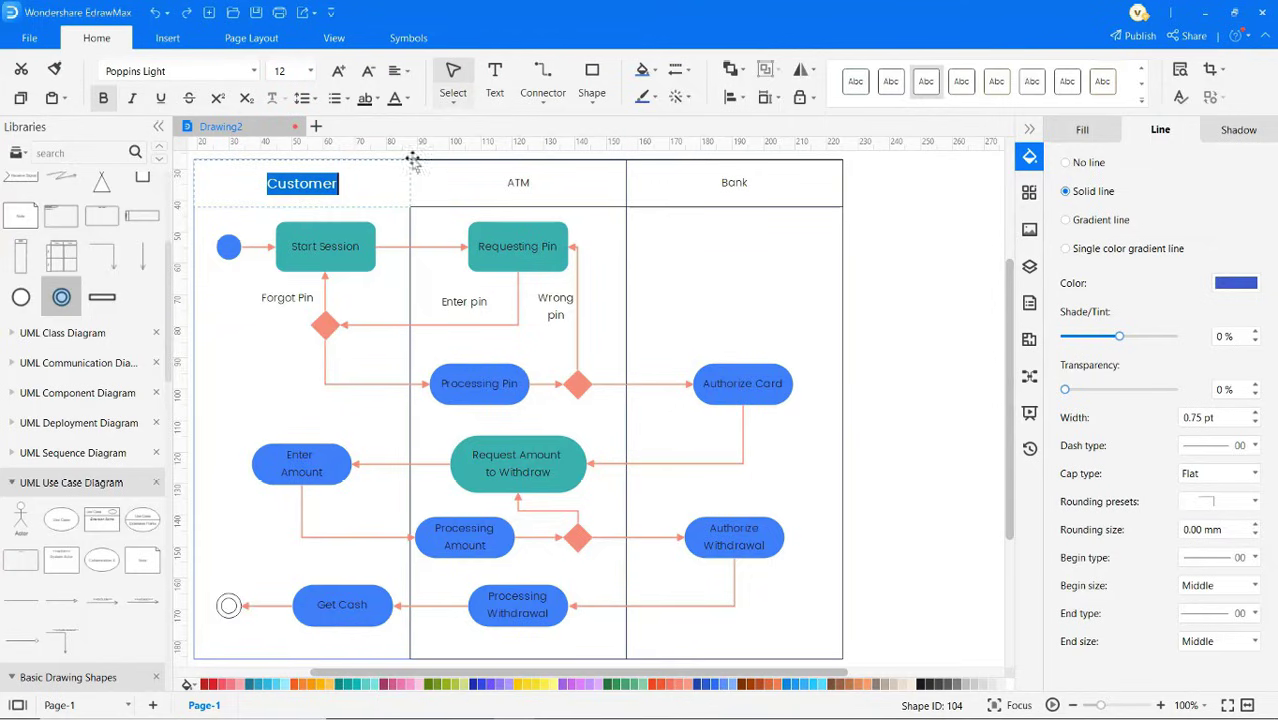
pyautogui.click(455, 172)
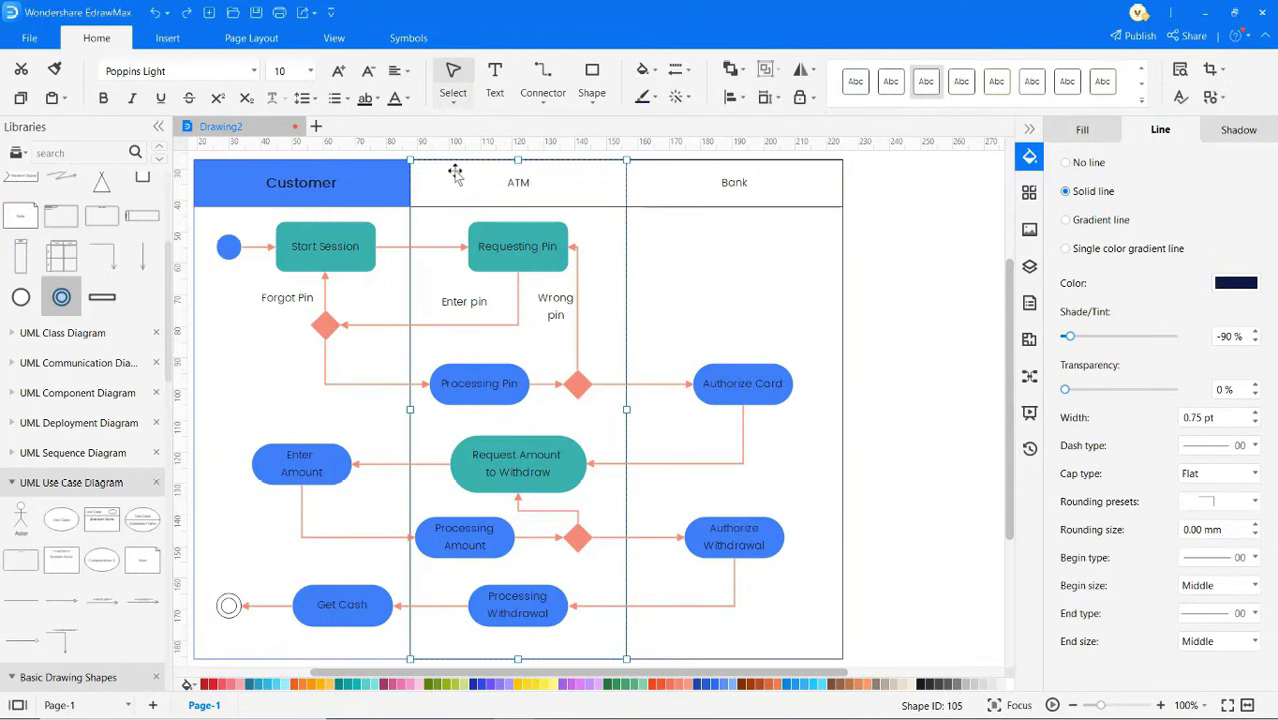
pyautogui.click(881, 515)
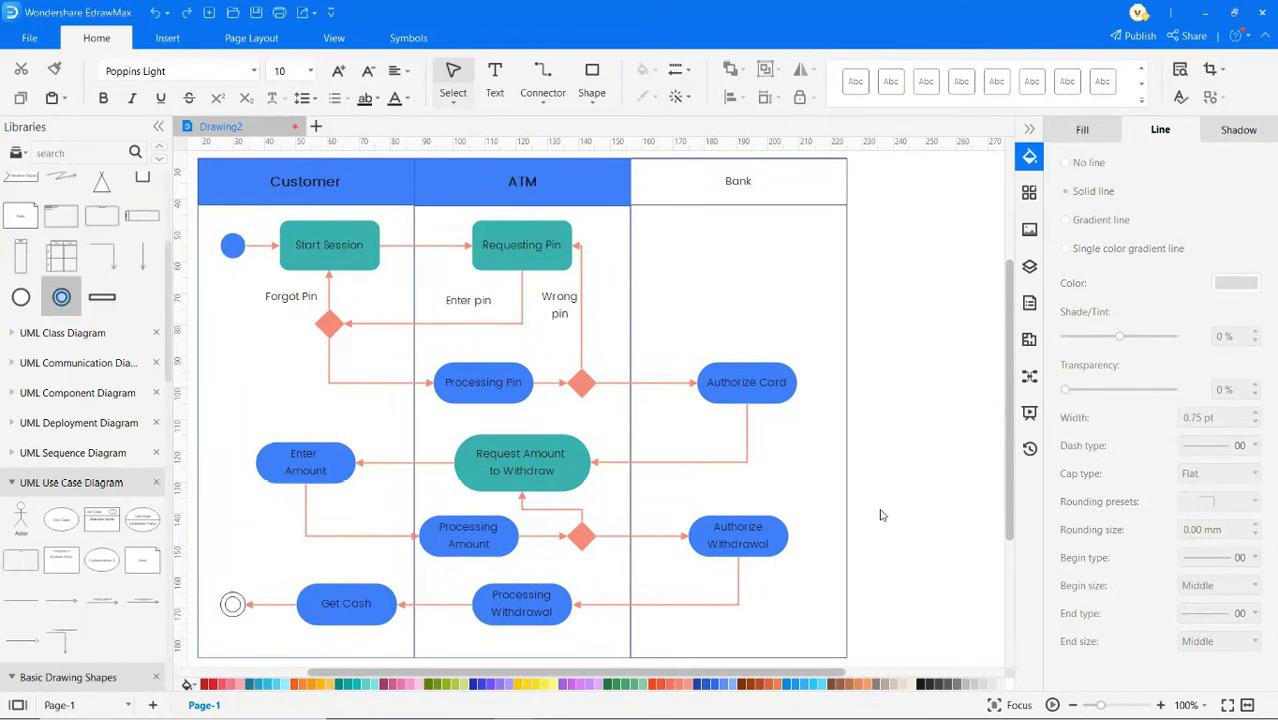
# Make all shape text white and bold, excluding the Forgot Pin, Enter pin and Wrong pin labels.
pyautogui.rightClick(905, 448)
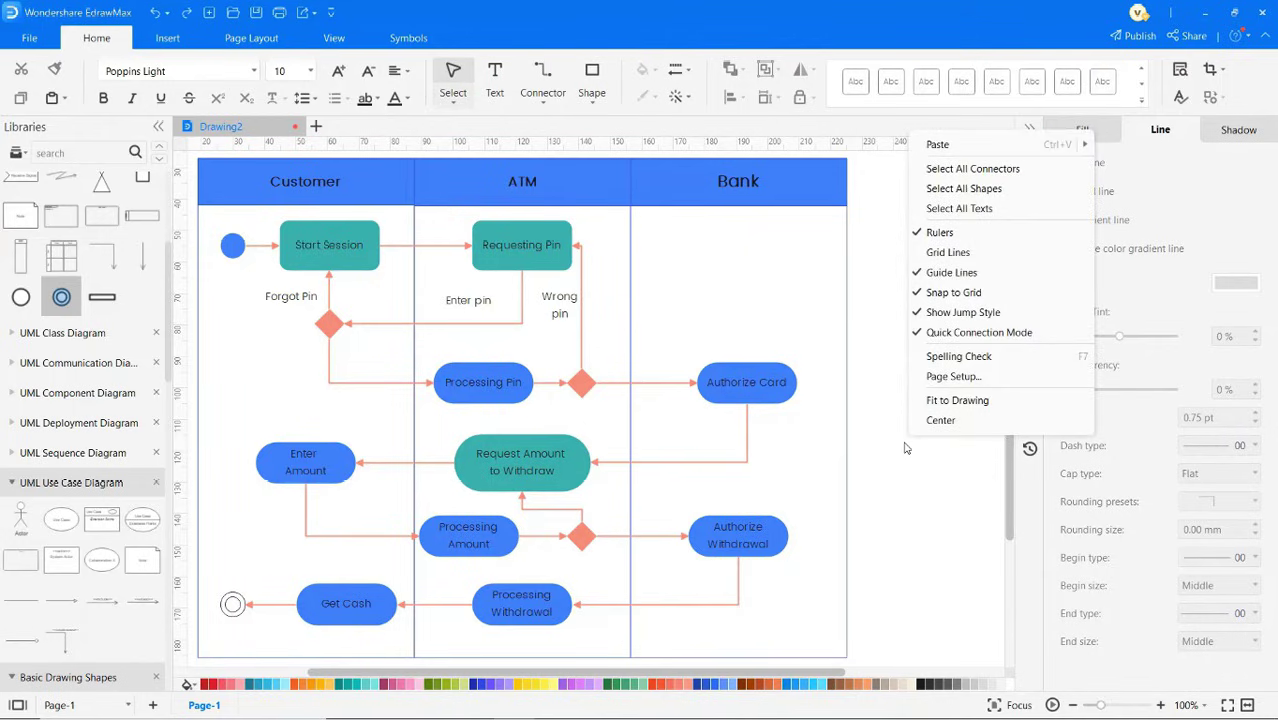
pyautogui.click(958, 210)
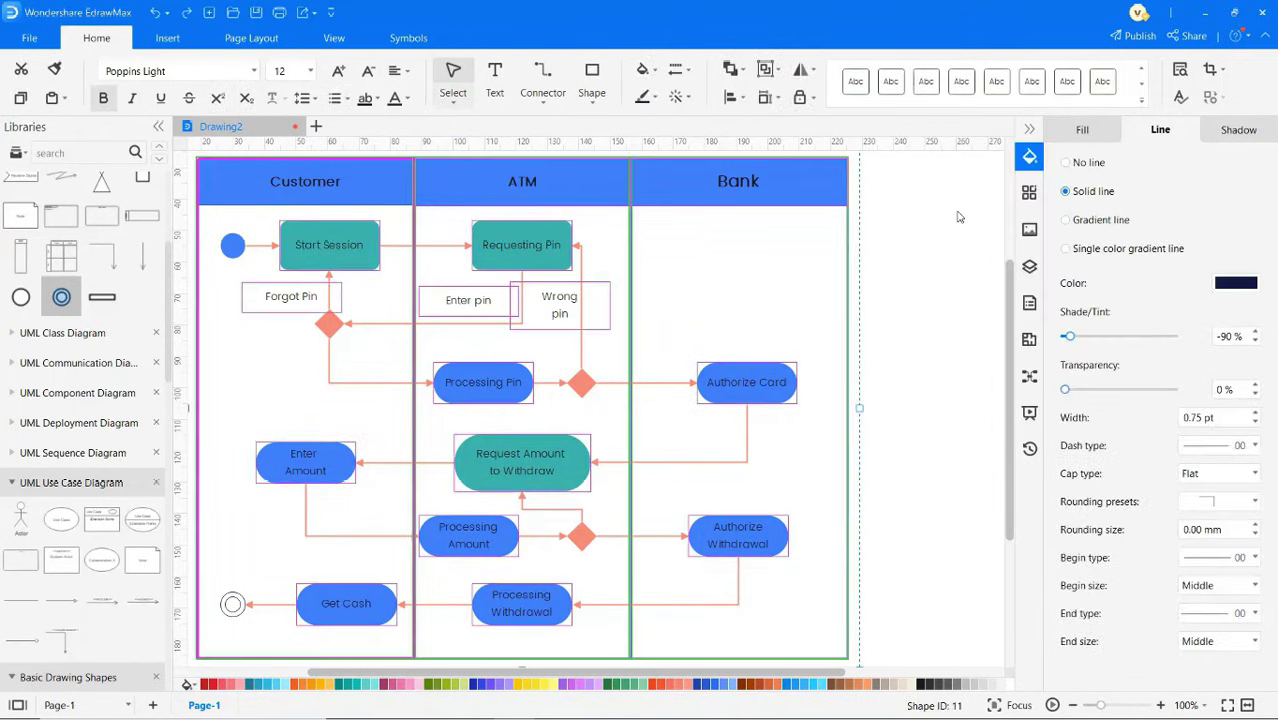
pyautogui.click(280, 296)
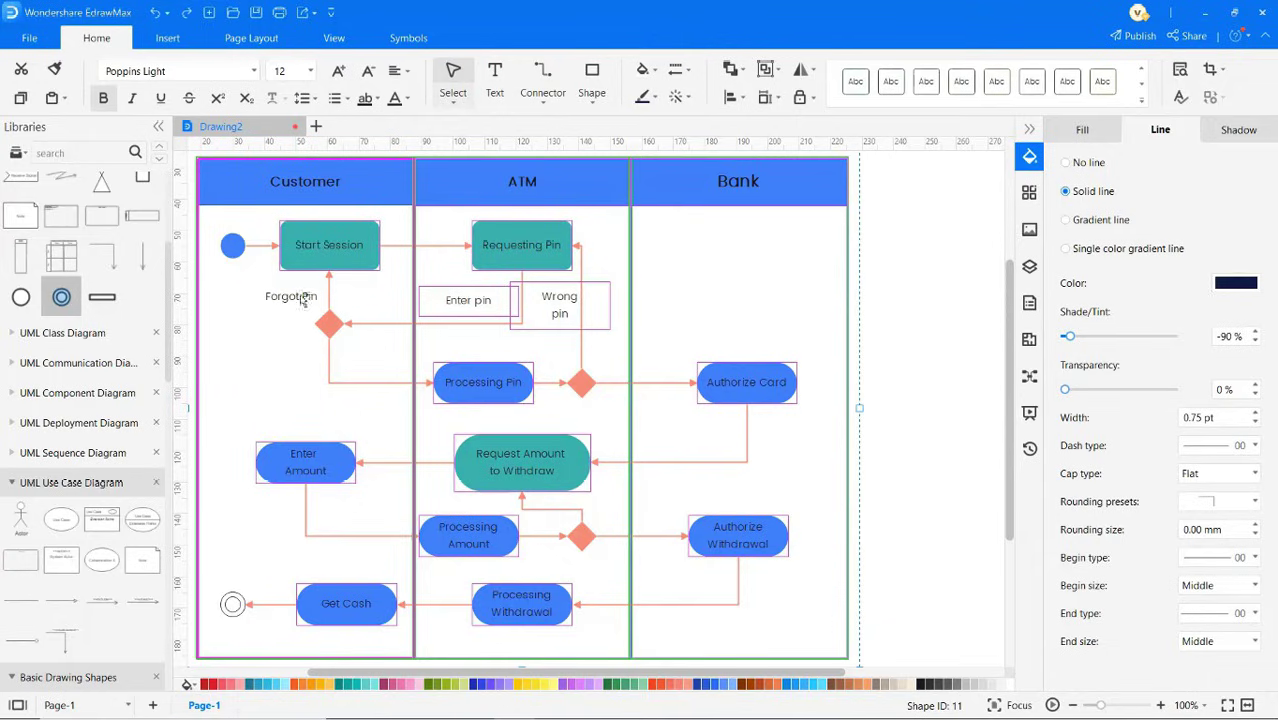
pyautogui.click(445, 300)
pyautogui.click(556, 310)
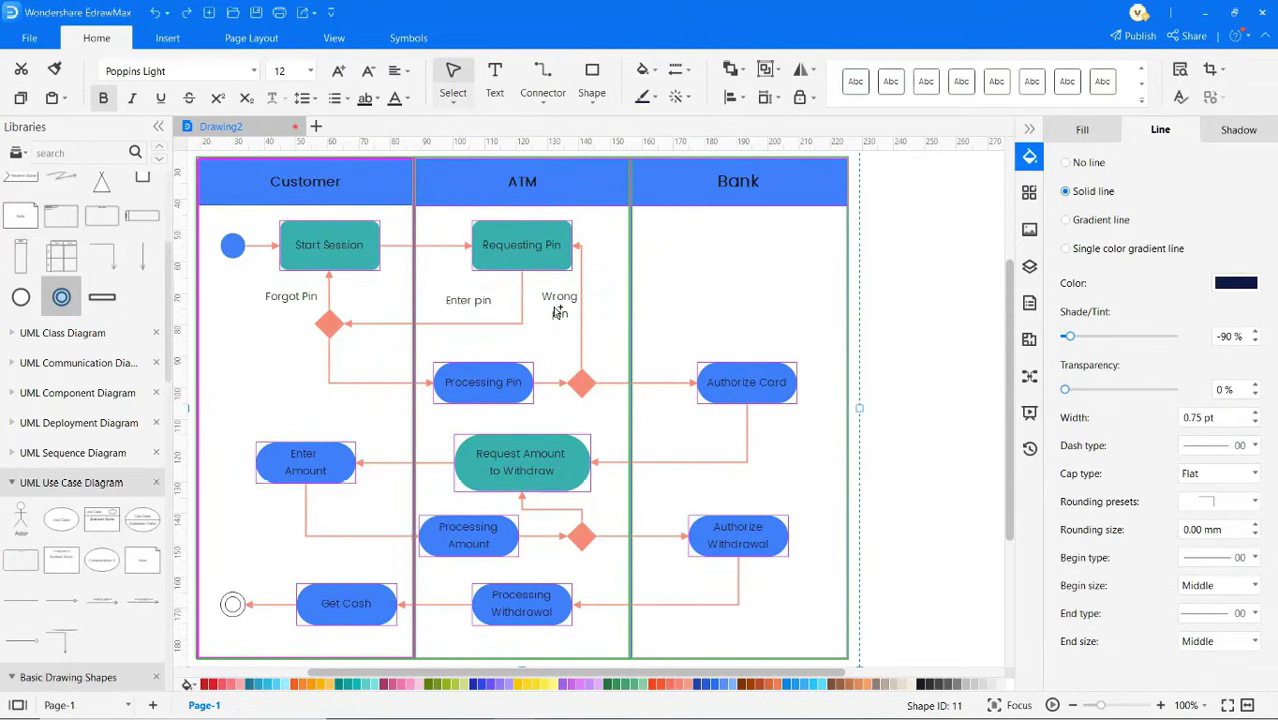
pyautogui.click(406, 99)
pyautogui.click(410, 187)
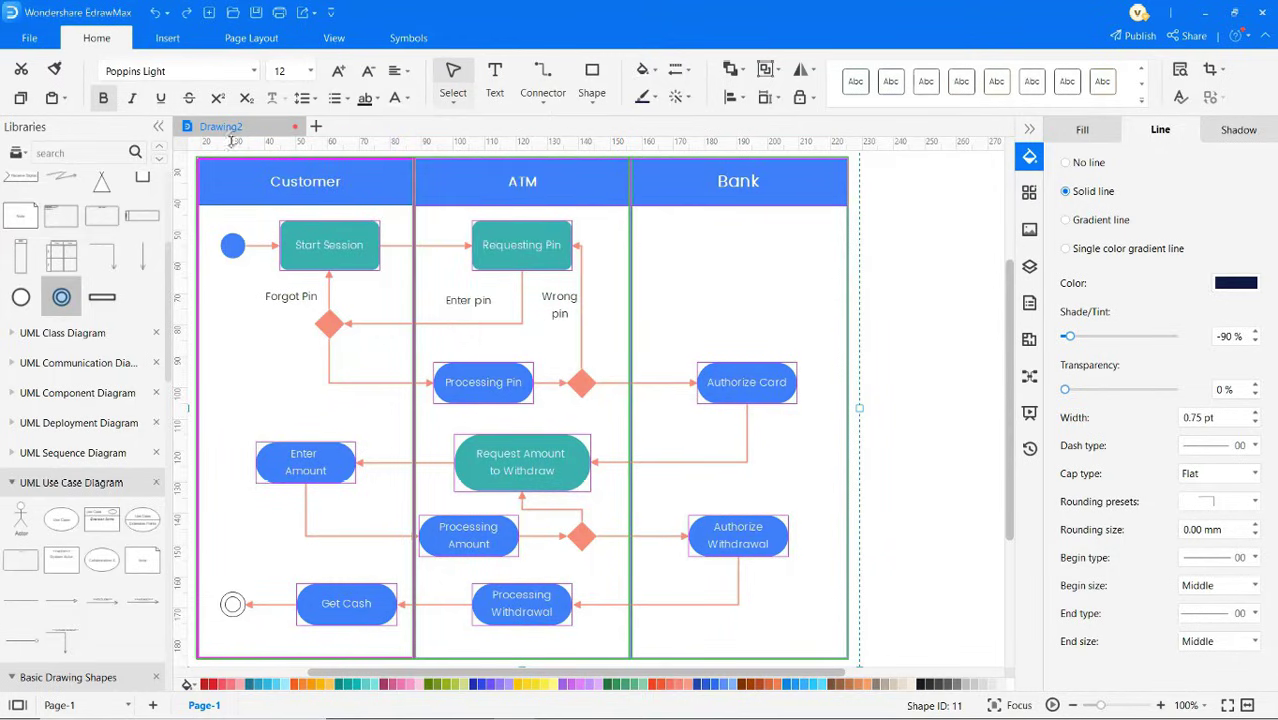
pyautogui.click(103, 98)
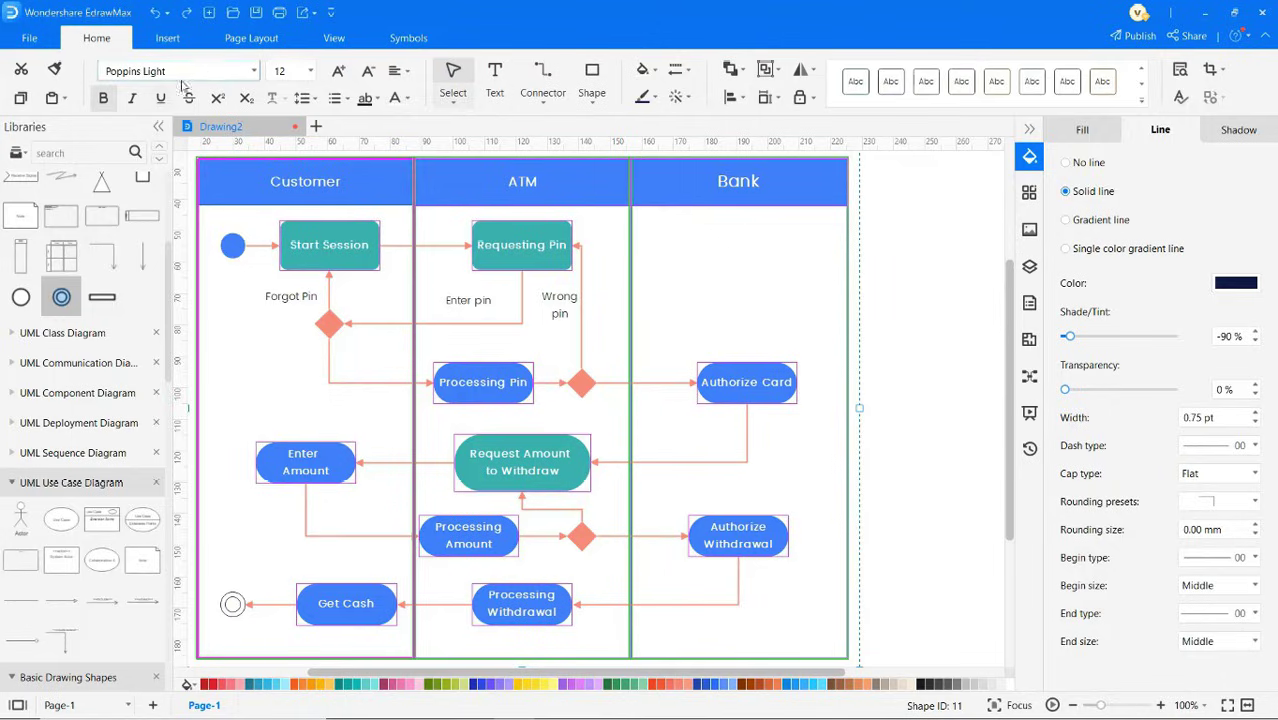
pyautogui.click(251, 45)
# Apply Fit to Drawing so the page tightly wraps the ATM activity diagram.
pyautogui.click(403, 90)
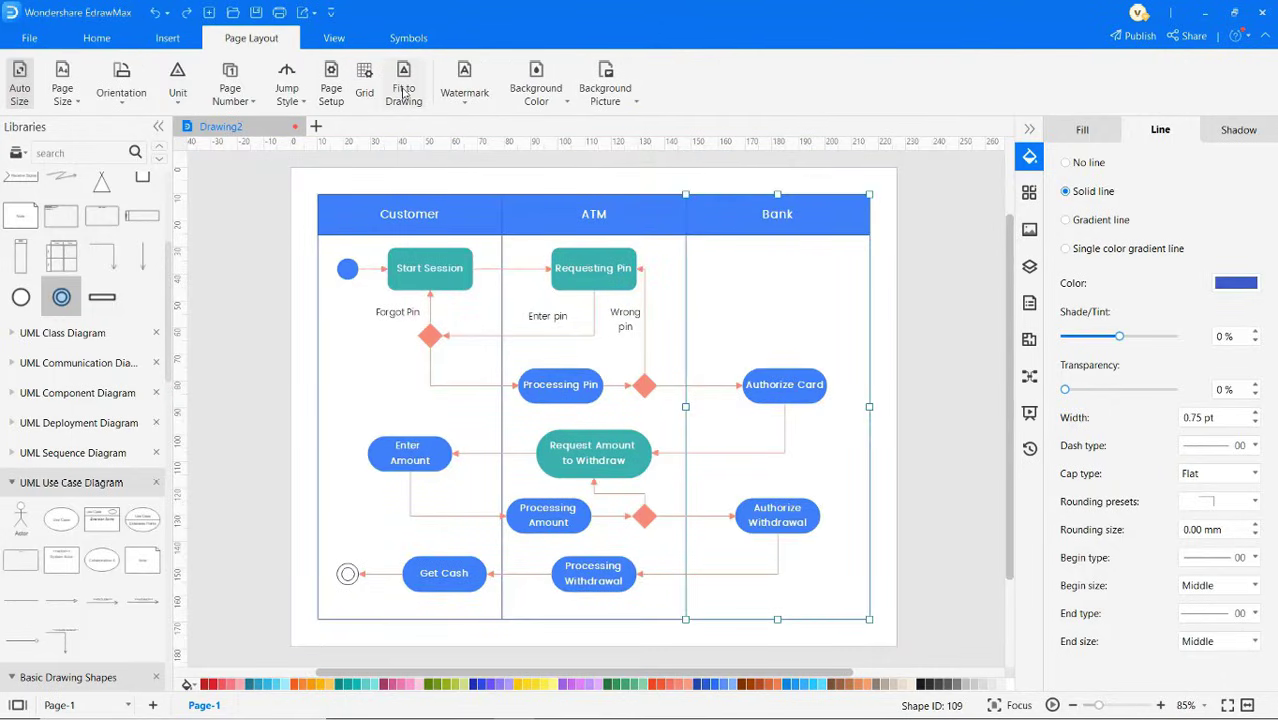
pyautogui.click(332, 39)
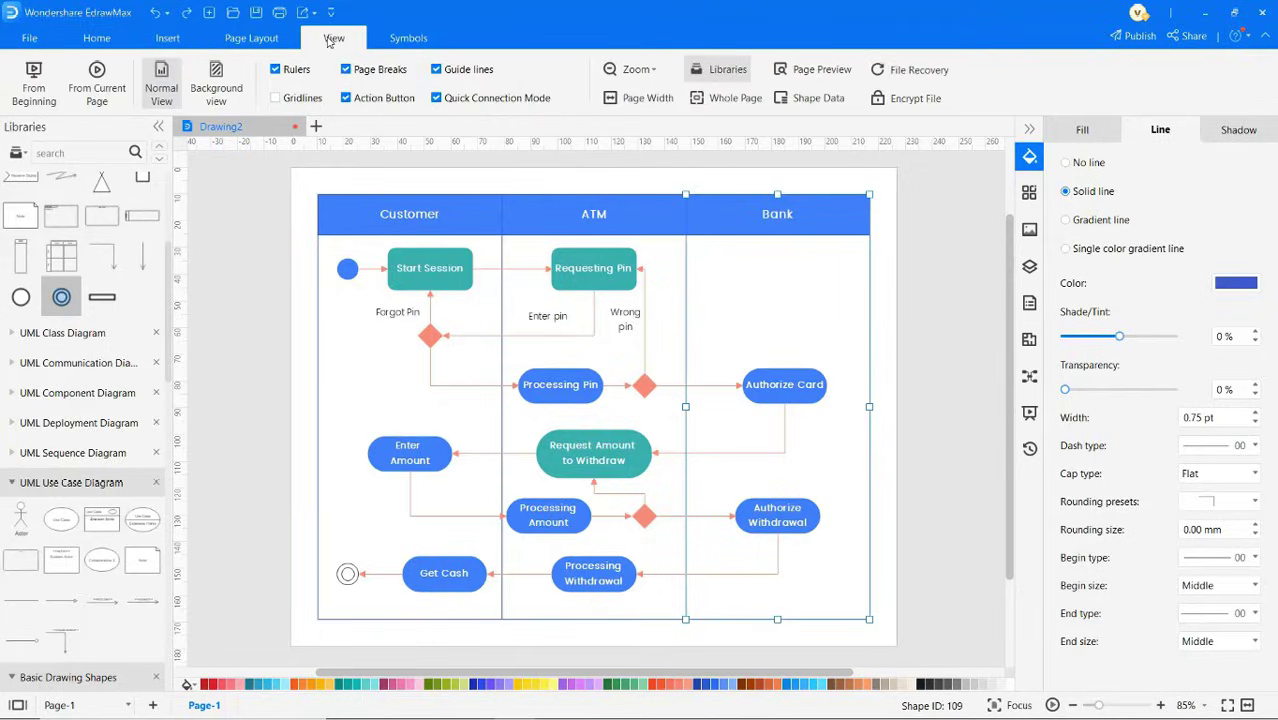